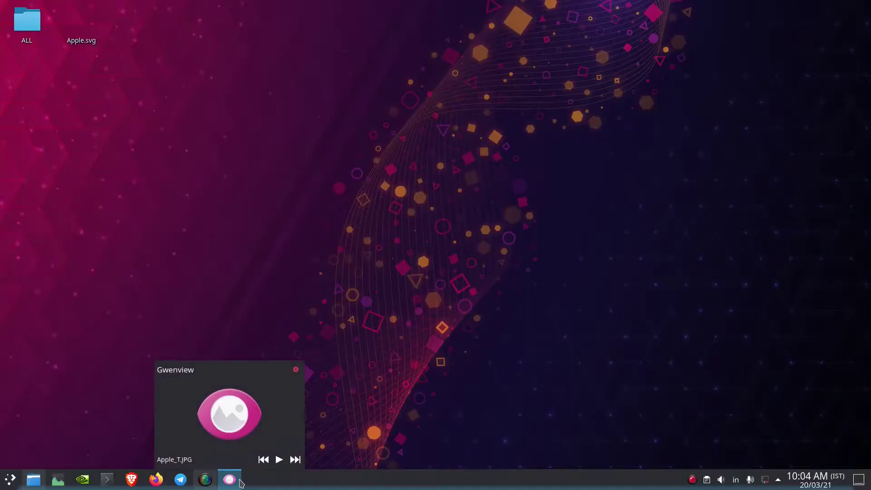
Step: Maximize the Inkscape window and turn off Show page border in Document Properties
{"action": "left_click", "coordinate": [240, 481]}
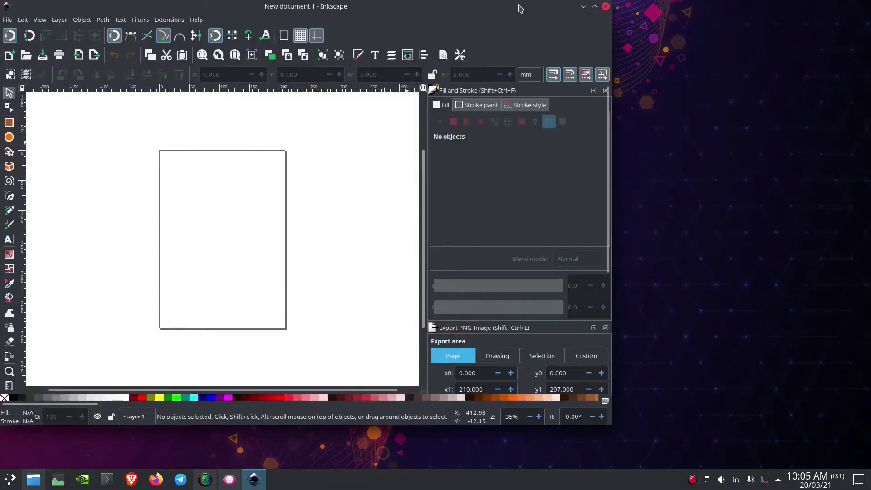
{"action": "double_click", "coordinate": [520, 8]}
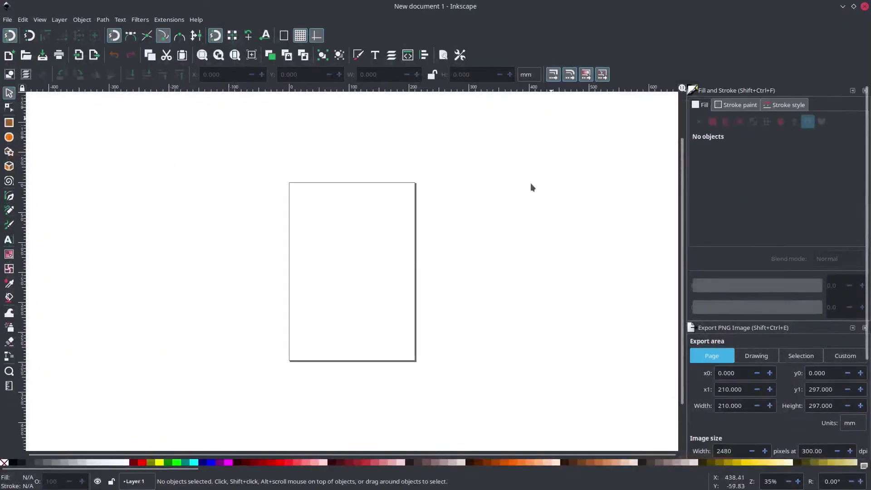
{"action": "left_click", "coordinate": [8, 19]}
{"action": "left_click", "coordinate": [54, 220]}
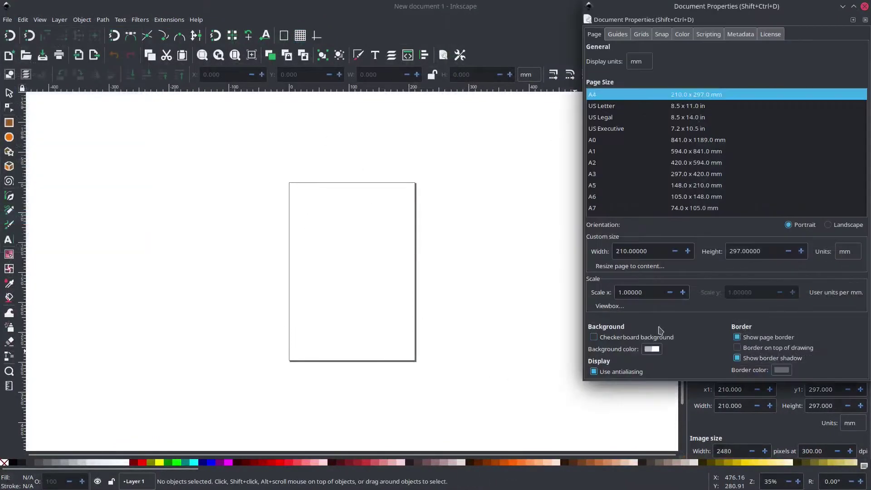
{"action": "left_click", "coordinate": [737, 337]}
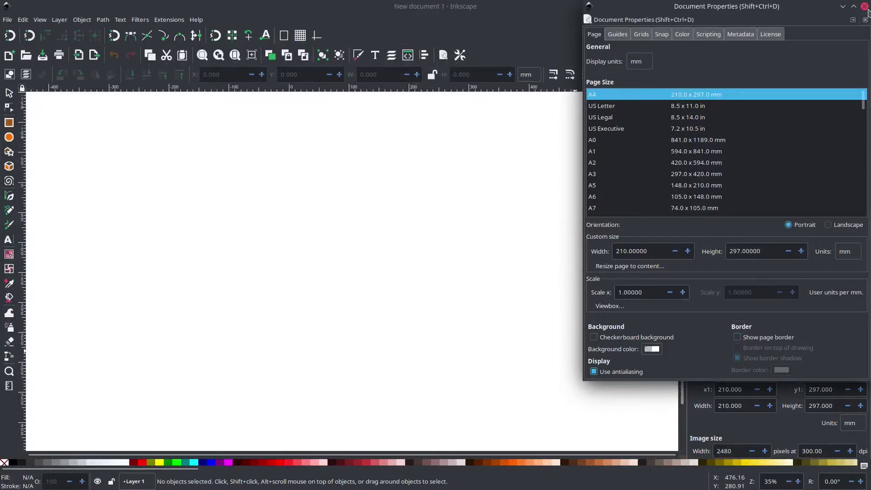
{"action": "left_click", "coordinate": [865, 6]}
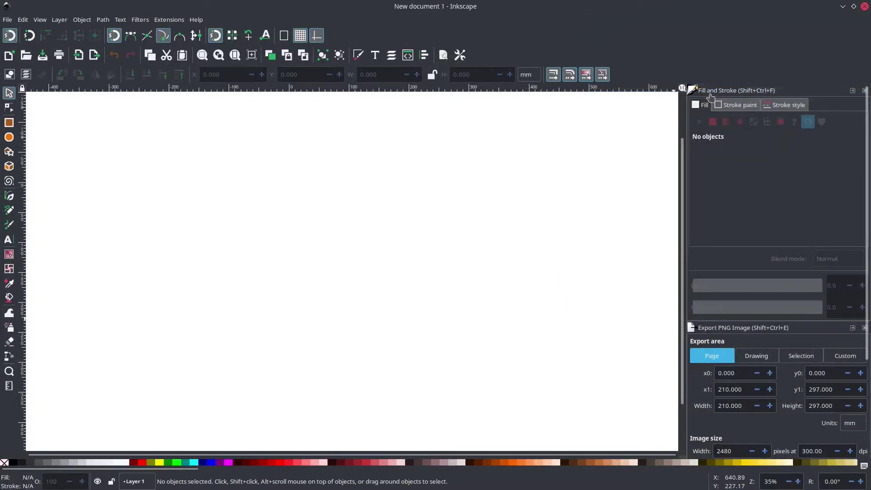
Step: Open the Align and Distribute panel (Shift+Ctrl+A) and widen the docked panels
{"action": "key", "text": "ctrl+shift+a"}
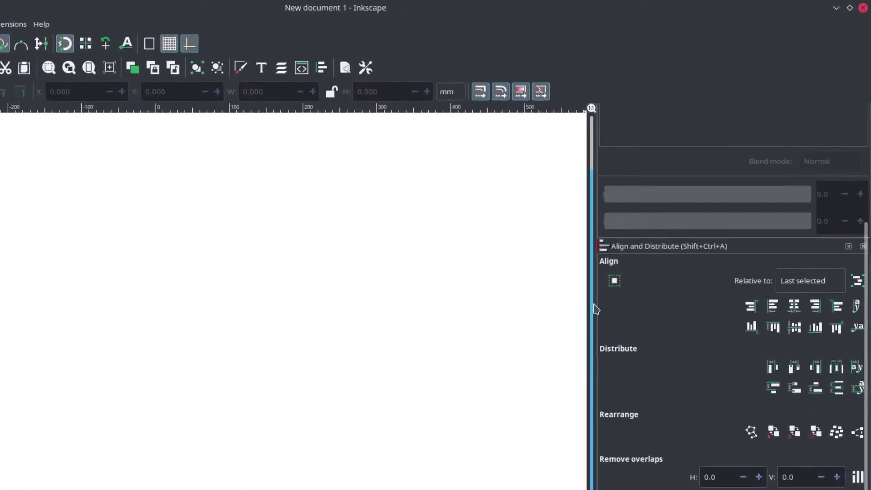
{"action": "left_click_drag", "start_coordinate": [596, 309], "coordinate": [621, 299]}
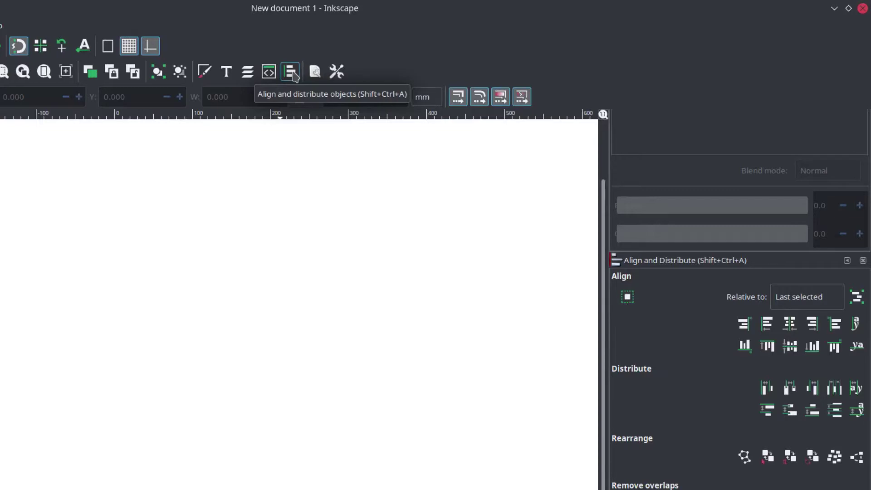
{"action": "scroll", "coordinate": [50, 245], "scroll_direction": "left", "scroll_amount": 1}
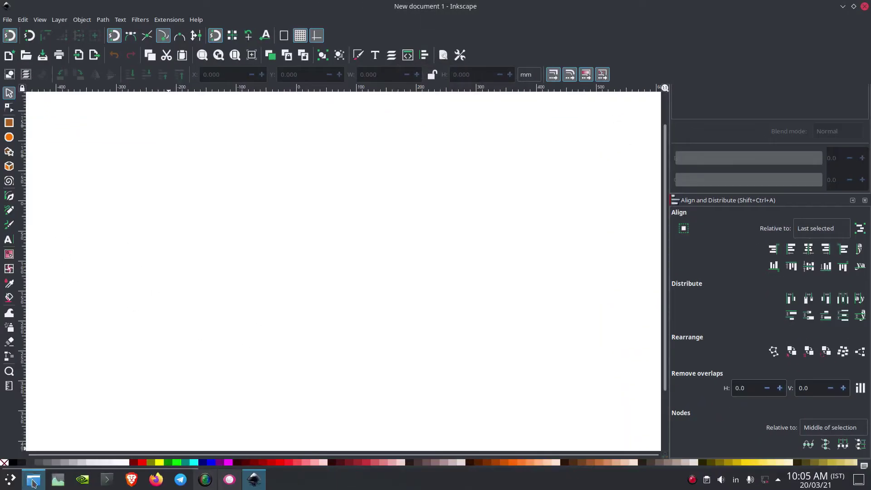
Step: Drag the rainbow apple PNG from the Dolphin file manager onto the canvas
{"action": "left_click", "coordinate": [30, 483]}
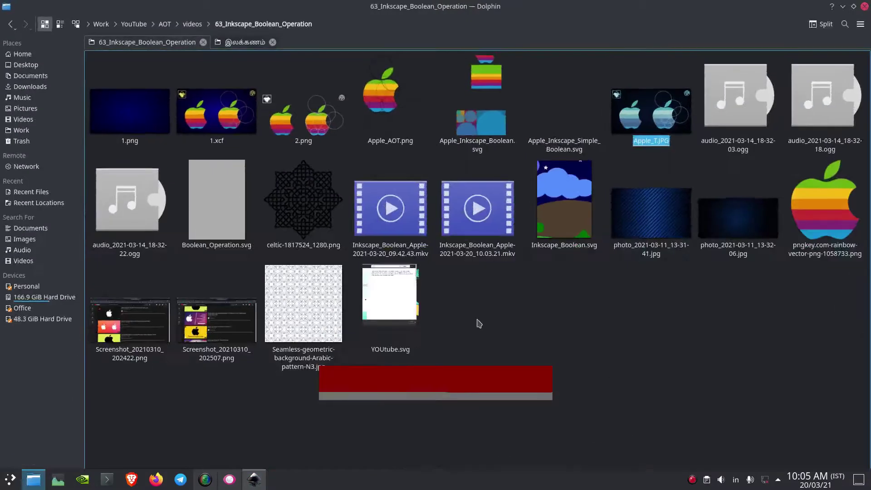
{"action": "left_click", "coordinate": [831, 220]}
{"action": "mouse_move", "coordinate": [831, 220]}
{"action": "left_mouse_down"}
{"action": "mouse_move", "coordinate": [76, 256]}
{"action": "mouse_move", "coordinate": [88, 225]}
{"action": "left_mouse_up"}
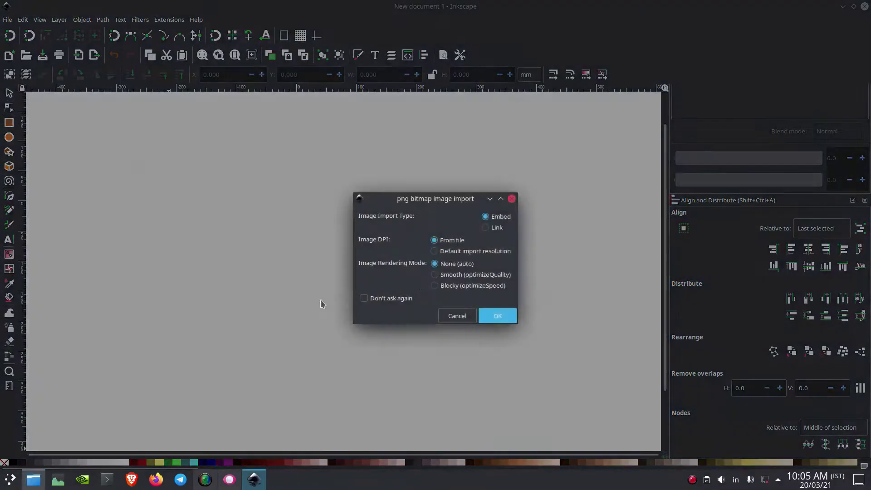
Step: Import the rainbow apple image and draw a large circle to its right
{"action": "key", "text": "Return"}
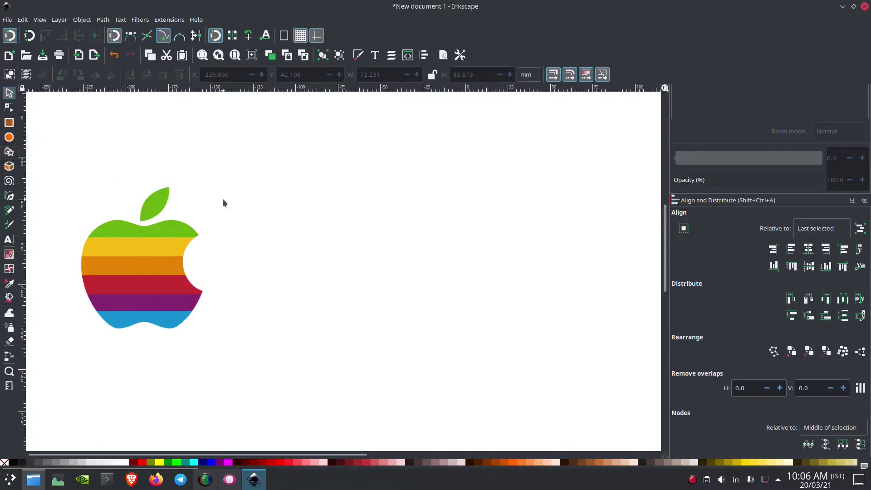
{"action": "key", "text": "e"}
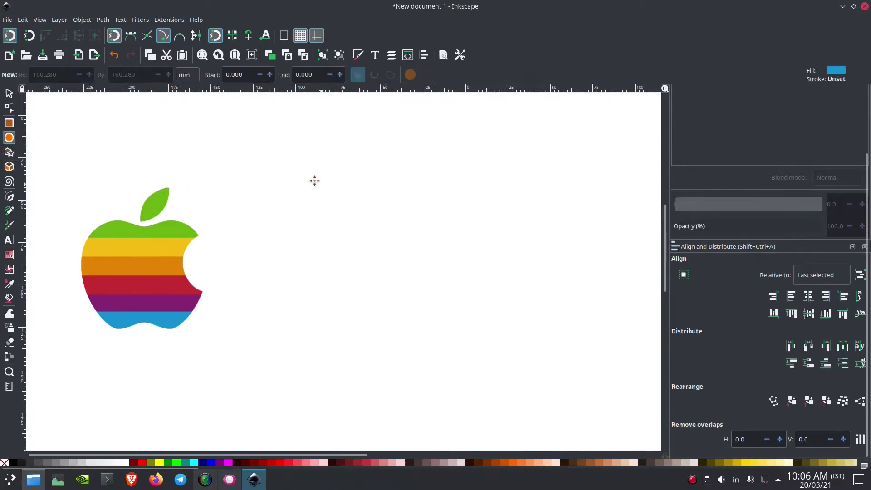
{"action": "scroll", "coordinate": [268, 164], "scroll_direction": "down", "scroll_amount": 1}
{"action": "scroll", "coordinate": [268, 165], "scroll_direction": "right", "scroll_amount": 3}
{"action": "mouse_move", "coordinate": [252, 148]}
{"action": "left_mouse_down"}
{"action": "mouse_move", "coordinate": [438, 282]}
{"action": "mouse_move", "coordinate": [380, 257]}
{"action": "mouse_move", "coordinate": [348, 264]}
{"action": "mouse_move", "coordinate": [385, 300]}
{"action": "mouse_move", "coordinate": [354, 263]}
{"action": "mouse_move", "coordinate": [364, 280]}
{"action": "left_mouse_up"}
{"action": "key", "text": "s"}
Step: Give the circle a black outline and no fill
{"action": "left_click_drag", "start_coordinate": [148, 171], "coordinate": [206, 172]}
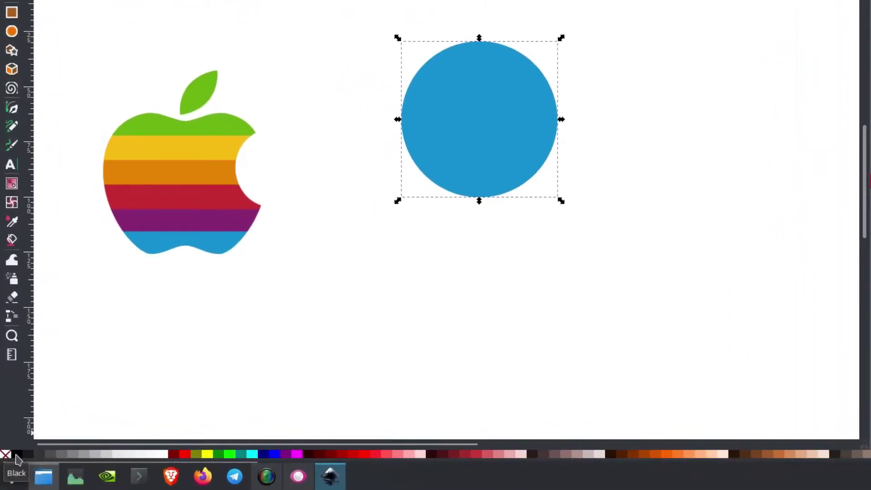
{"action": "left_click", "coordinate": [16, 454], "text": "shift"}
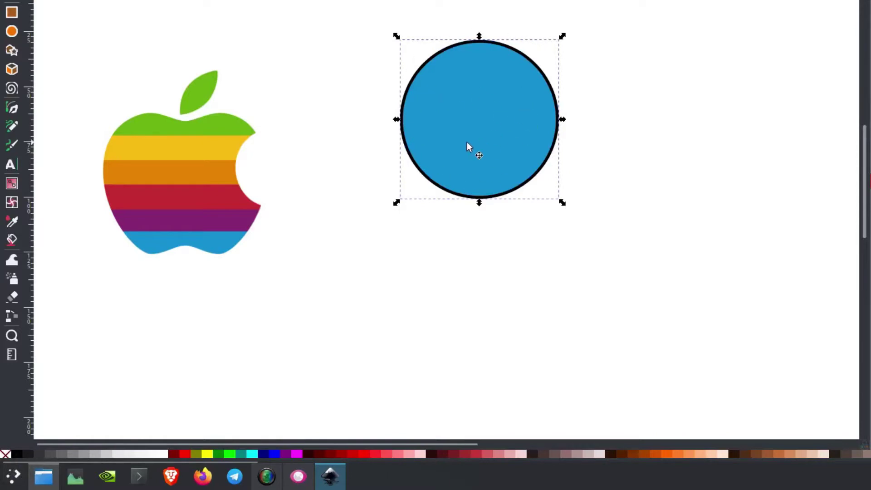
{"action": "left_click", "coordinate": [5, 455]}
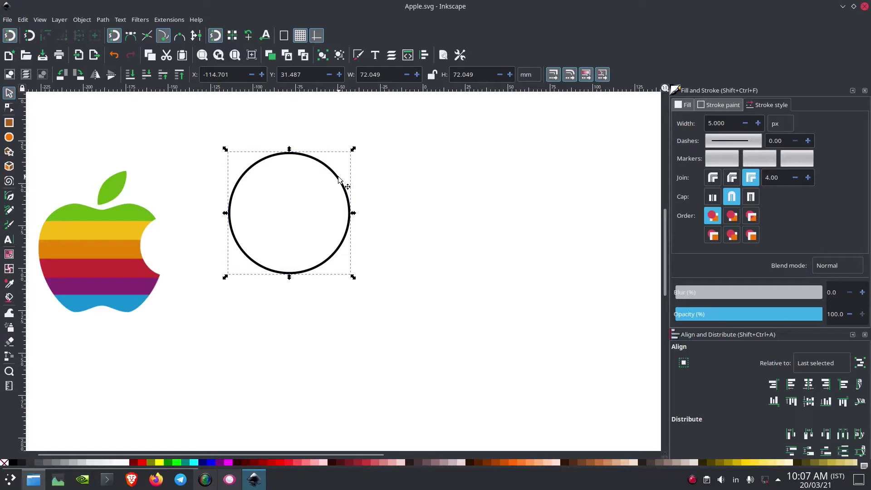
Step: Make two copies of the circle, overlap them side by side, and select both
{"action": "key", "text": "ctrl+d"}
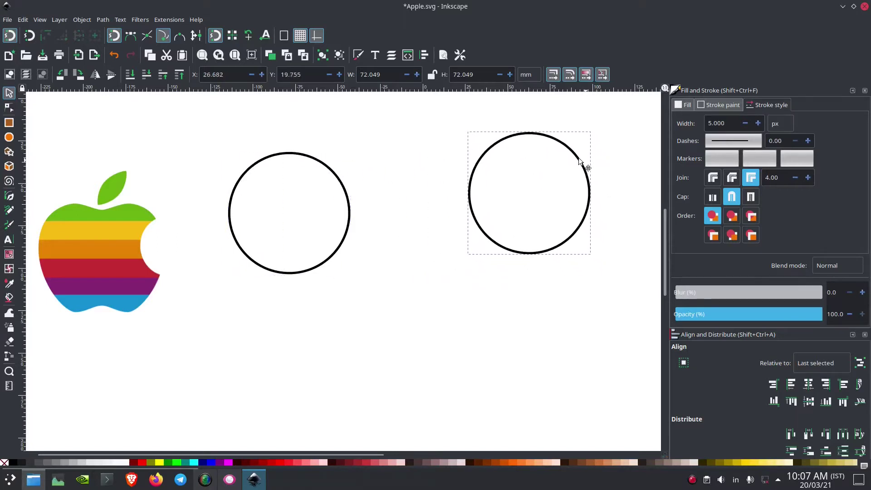
{"action": "mouse_move", "coordinate": [340, 180]}
{"action": "left_mouse_down"}
{"action": "mouse_move", "coordinate": [552, 183]}
{"action": "mouse_move", "coordinate": [332, 195]}
{"action": "left_mouse_up"}
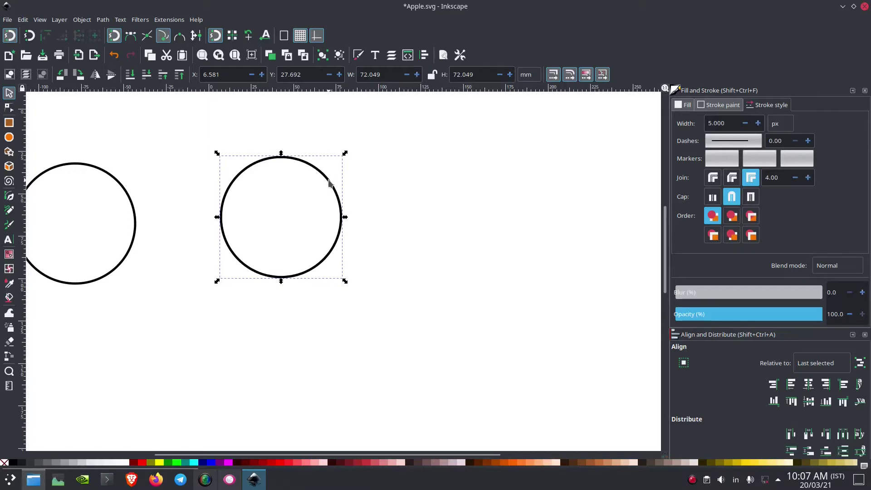
{"action": "key", "text": "ctrl+d"}
{"action": "left_click_drag", "start_coordinate": [330, 182], "coordinate": [411, 188]}
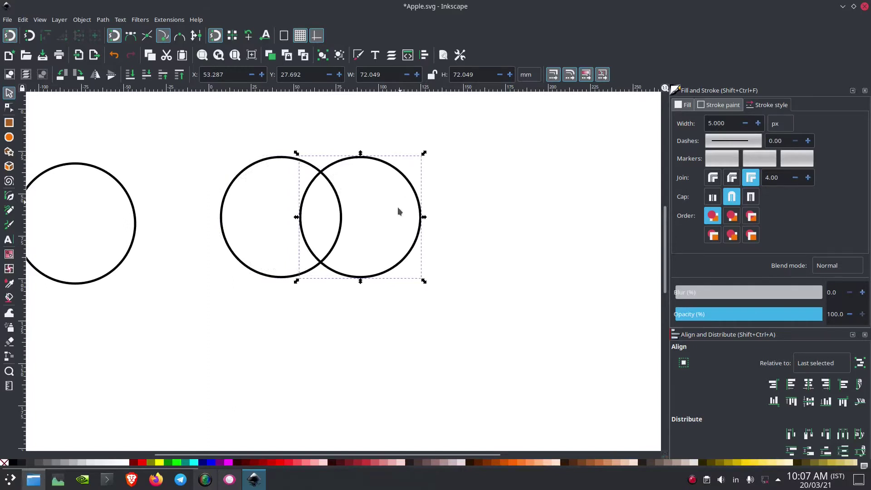
{"action": "scroll", "coordinate": [336, 229], "scroll_direction": "up", "scroll_amount": 2}
{"action": "scroll", "coordinate": [334, 236], "scroll_direction": "down", "scroll_amount": 1, "text": "ctrl"}
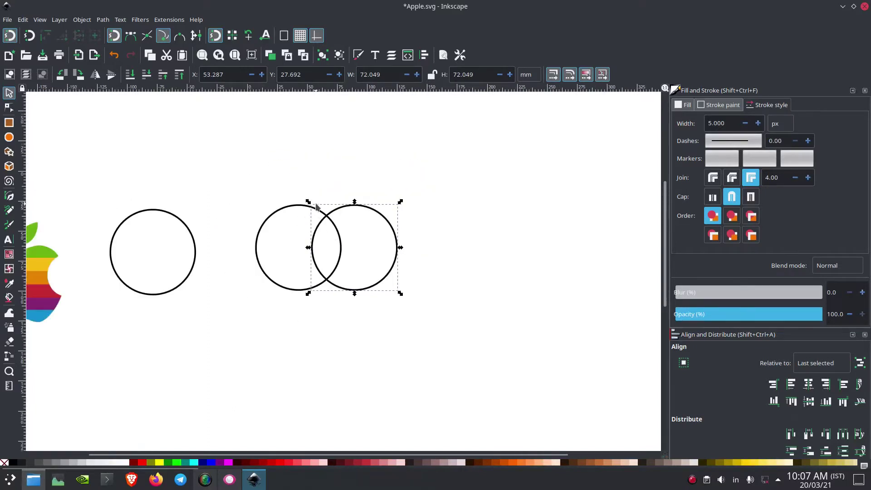
{"action": "scroll", "coordinate": [254, 220], "scroll_direction": "left", "scroll_amount": 5}
{"action": "scroll", "coordinate": [191, 259], "scroll_direction": "down", "scroll_amount": 1}
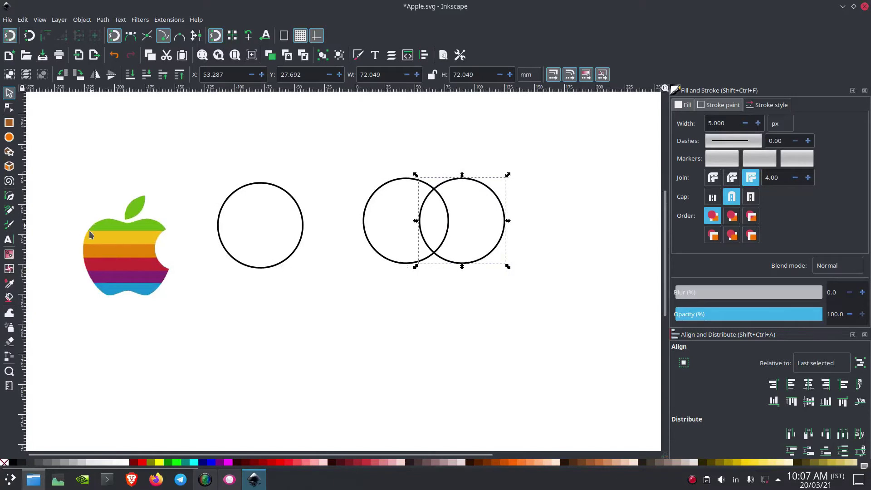
{"action": "mouse_move", "coordinate": [339, 144]}
{"action": "left_mouse_down"}
{"action": "mouse_move", "coordinate": [379, 192]}
{"action": "mouse_move", "coordinate": [529, 287]}
{"action": "left_mouse_up"}
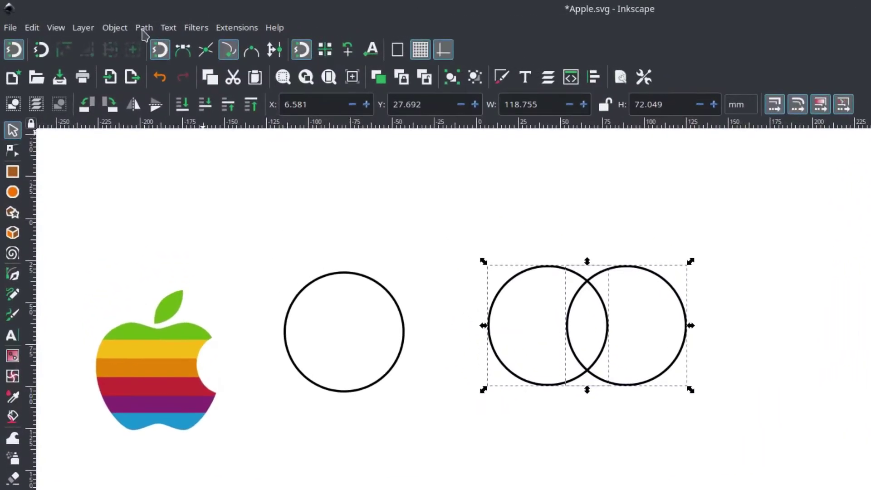
Step: Merge the two overlapping circles with Path > Union and nudge the result up-left
{"action": "left_click", "coordinate": [144, 32]}
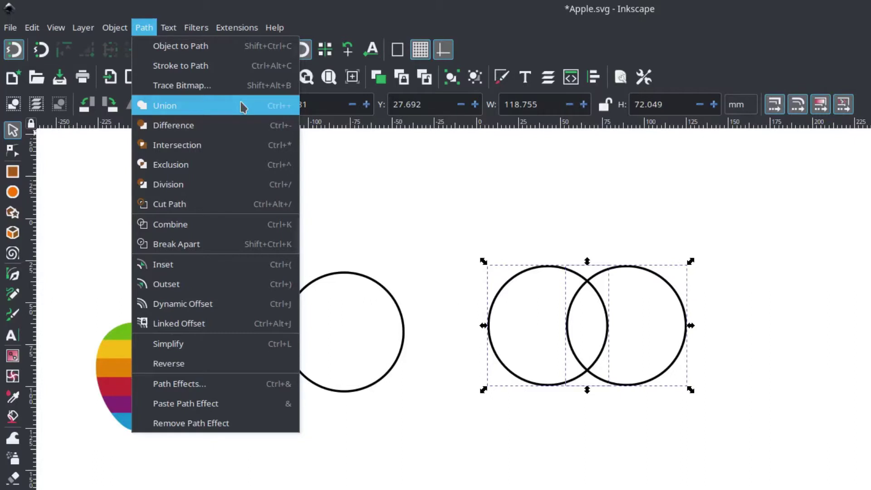
{"action": "left_click", "coordinate": [243, 108]}
{"action": "left_click", "coordinate": [672, 218]}
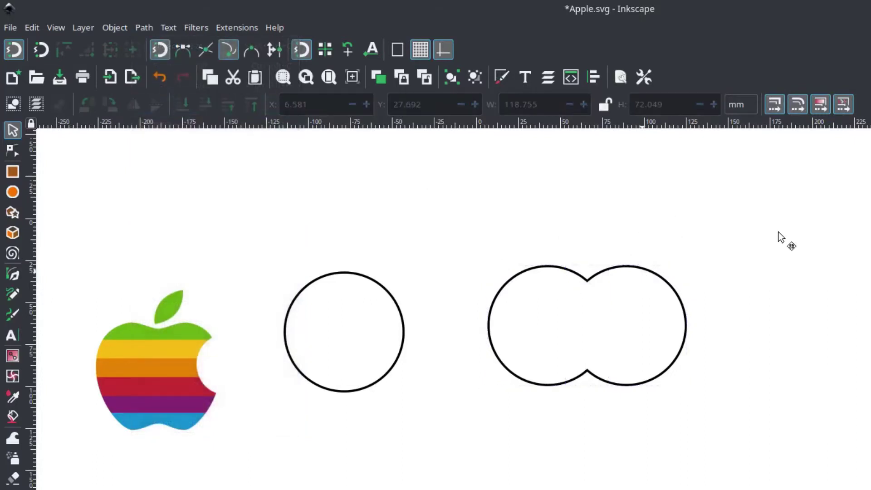
{"action": "mouse_move", "coordinate": [655, 269]}
{"action": "left_mouse_down"}
{"action": "mouse_move", "coordinate": [661, 247]}
{"action": "mouse_move", "coordinate": [646, 247]}
{"action": "mouse_move", "coordinate": [647, 272]}
{"action": "mouse_move", "coordinate": [635, 259]}
{"action": "mouse_move", "coordinate": [637, 268]}
{"action": "mouse_move", "coordinate": [657, 269]}
{"action": "left_mouse_up"}
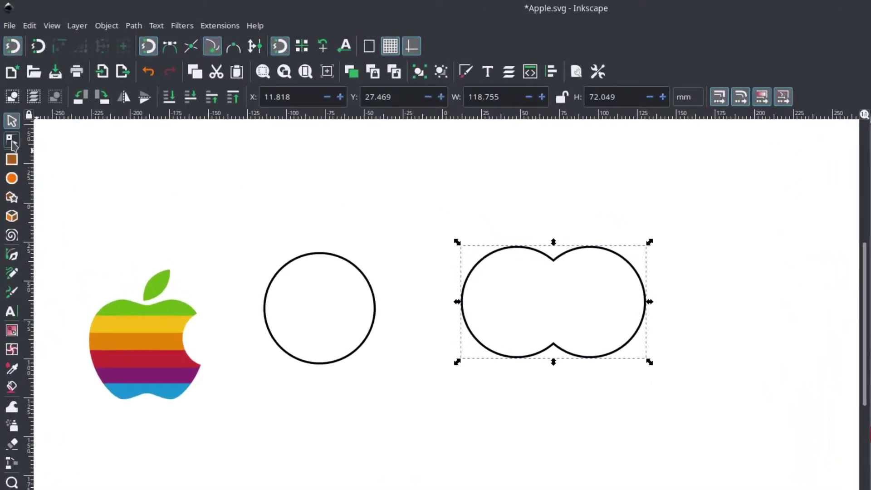
Step: With the Node tool, stretch the merged shape's lower nodes downward into an apple form
{"action": "left_click", "coordinate": [11, 141]}
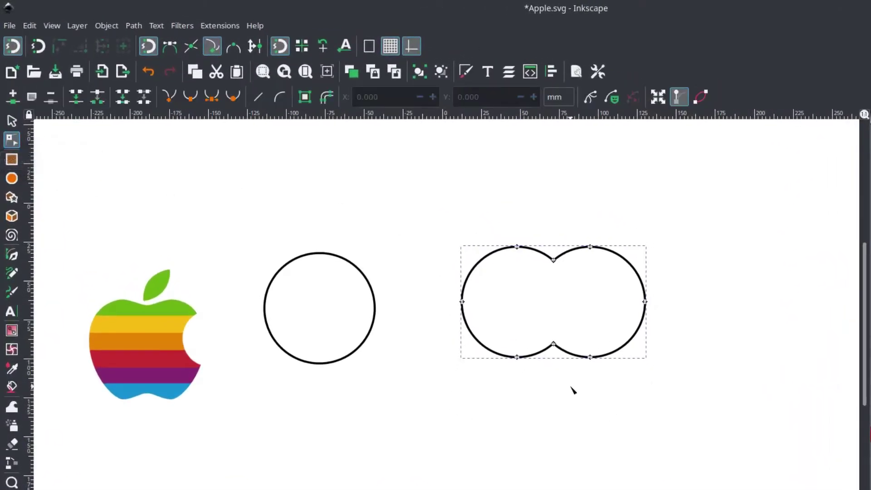
{"action": "scroll", "coordinate": [577, 383], "scroll_direction": "up", "scroll_amount": 1}
{"action": "scroll", "coordinate": [516, 402], "scroll_direction": "right", "scroll_amount": 3}
{"action": "scroll", "coordinate": [516, 402], "scroll_direction": "up", "scroll_amount": 2}
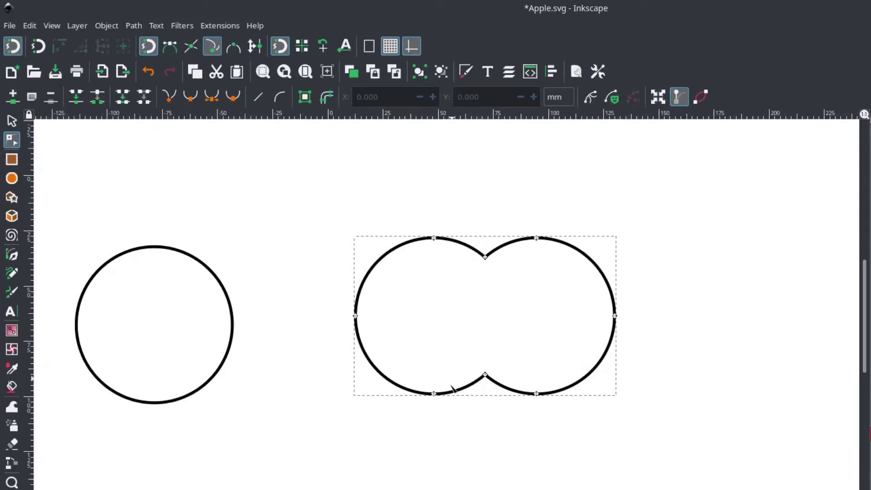
{"action": "left_click_drag", "start_coordinate": [422, 426], "coordinate": [565, 340]}
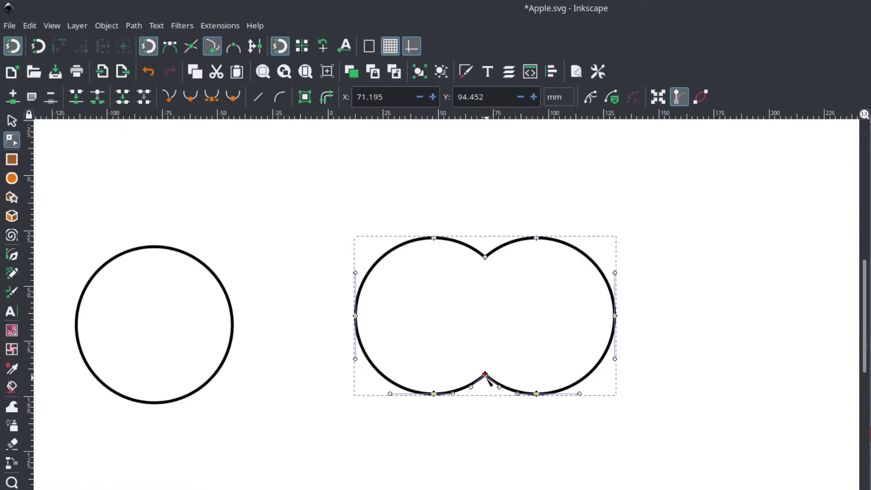
{"action": "left_click_drag", "start_coordinate": [487, 377], "coordinate": [488, 412]}
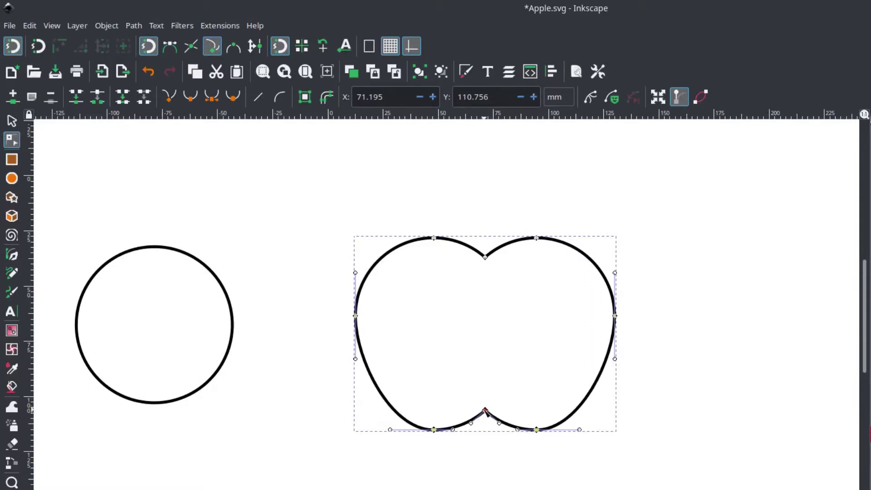
{"action": "left_click_drag", "start_coordinate": [484, 410], "coordinate": [485, 407]}
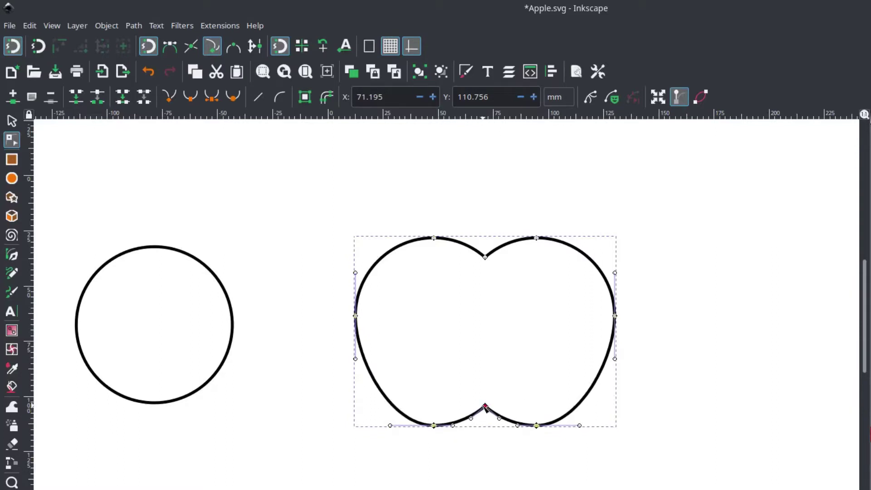
{"action": "left_click", "coordinate": [496, 372]}
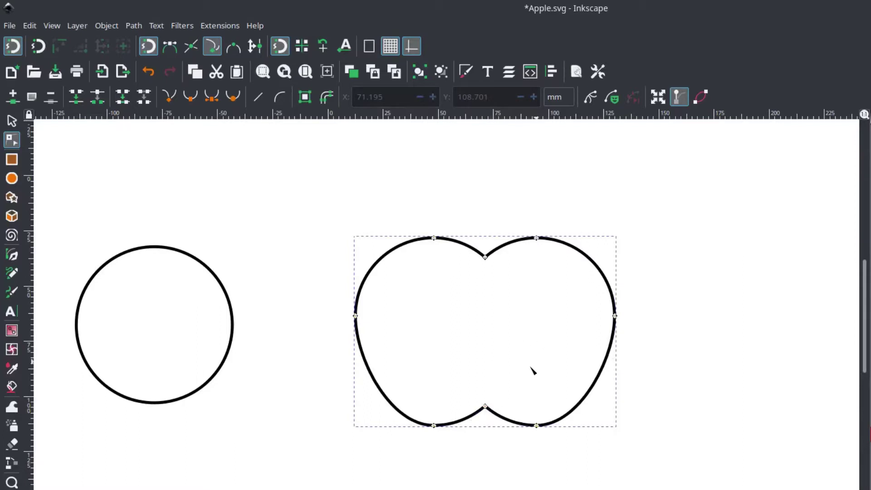
Step: Open Fill and Stroke and select the notch node at the apple's top
{"action": "key", "text": "ctrl+shift+f"}
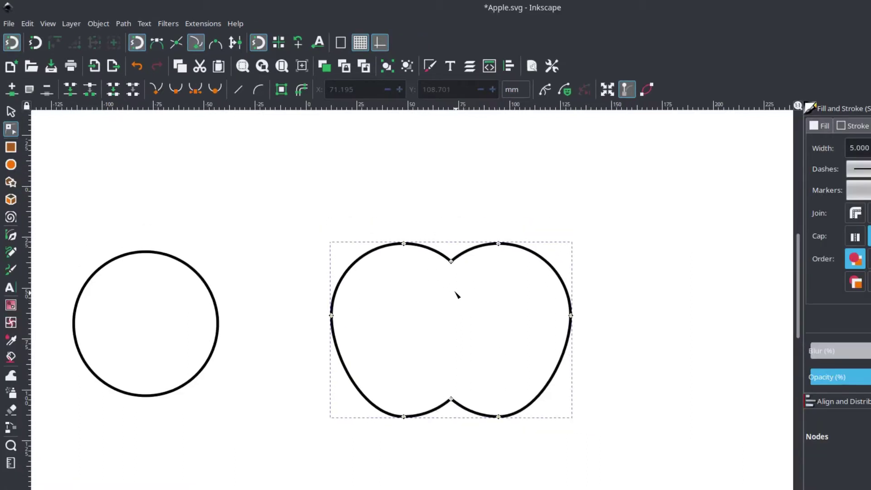
{"action": "scroll", "coordinate": [455, 269], "scroll_direction": "up", "scroll_amount": 2}
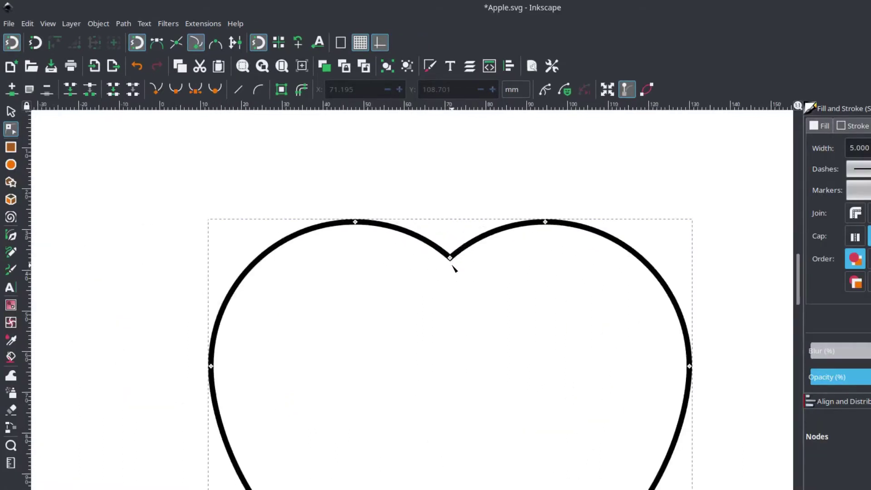
{"action": "scroll", "coordinate": [363, 355], "scroll_direction": "down", "scroll_amount": 1}
{"action": "scroll", "coordinate": [258, 375], "scroll_direction": "down", "scroll_amount": 2}
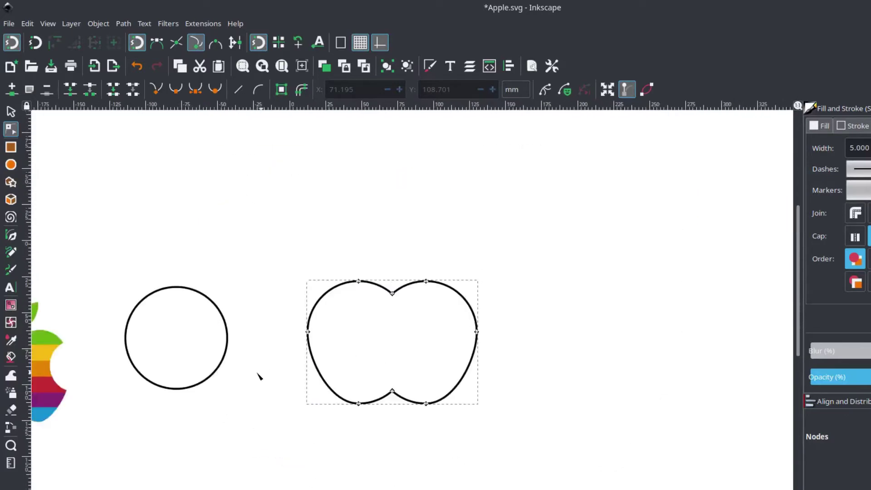
{"action": "scroll", "coordinate": [227, 412], "scroll_direction": "left", "scroll_amount": 5}
{"action": "scroll", "coordinate": [239, 351], "scroll_direction": "up", "scroll_amount": 2}
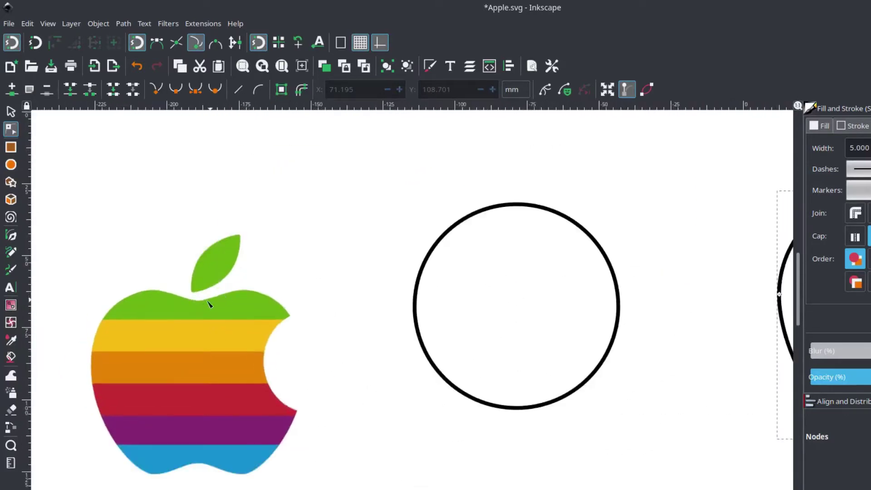
{"action": "scroll", "coordinate": [472, 331], "scroll_direction": "right", "scroll_amount": 10}
{"action": "scroll", "coordinate": [427, 331], "scroll_direction": "right", "scroll_amount": 3}
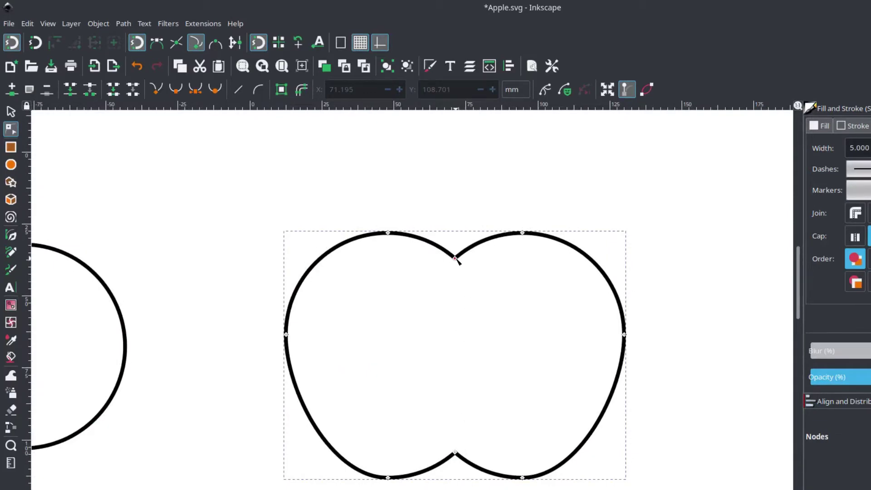
{"action": "left_click", "coordinate": [456, 259]}
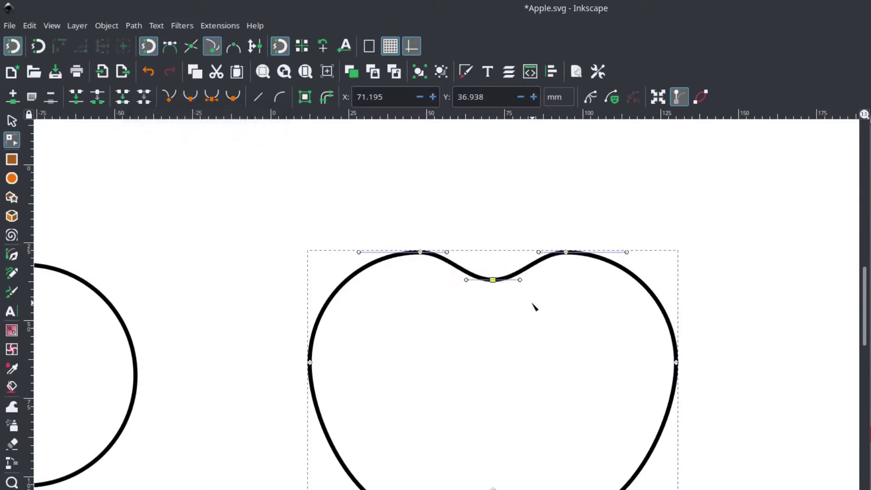
Step: Make the bottom dip node smooth and even out its left and right handles
{"action": "scroll", "coordinate": [550, 360], "scroll_direction": "down", "scroll_amount": 2}
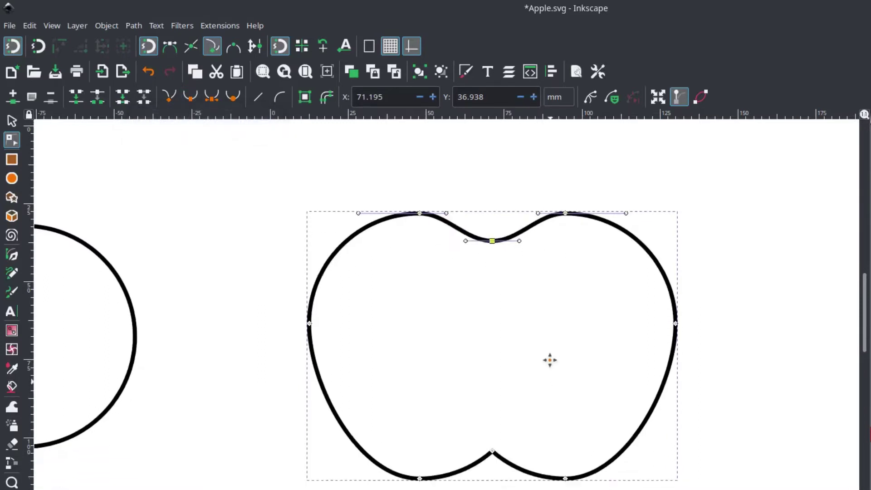
{"action": "scroll", "coordinate": [521, 453], "scroll_direction": "down", "scroll_amount": 1}
{"action": "scroll", "coordinate": [511, 451], "scroll_direction": "up", "scroll_amount": 1, "text": "ctrl"}
{"action": "scroll", "coordinate": [504, 448], "scroll_direction": "up", "scroll_amount": 1, "text": "ctrl"}
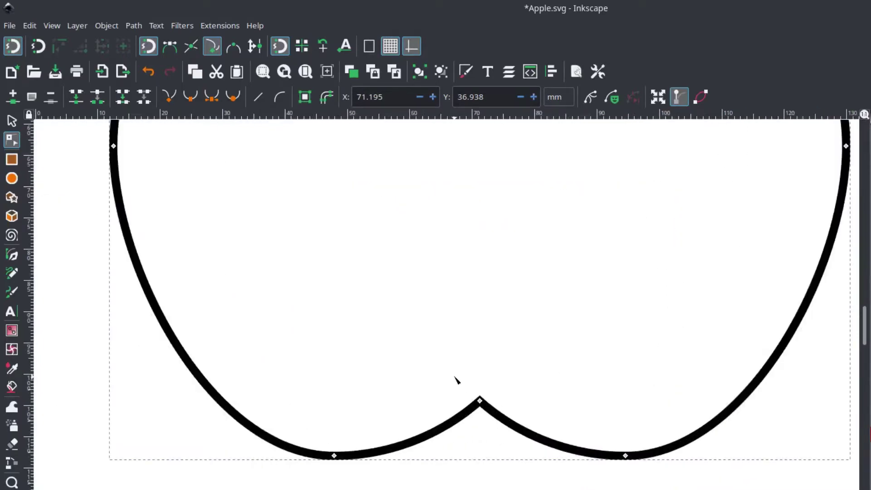
{"action": "left_click_drag", "start_coordinate": [454, 377], "coordinate": [512, 428]}
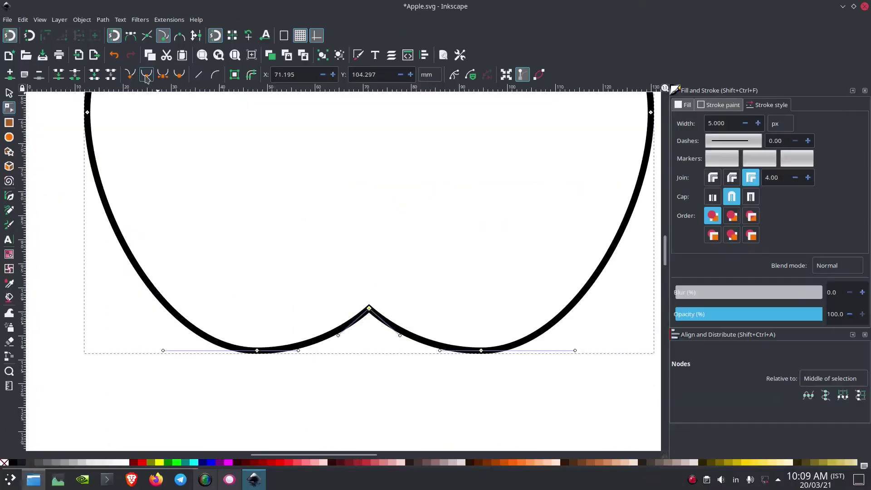
{"action": "left_click", "coordinate": [146, 74]}
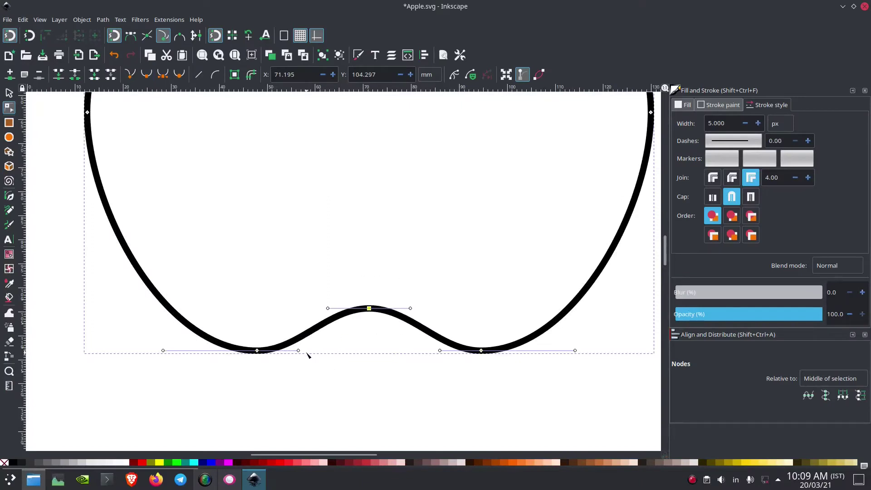
{"action": "left_click_drag", "start_coordinate": [298, 350], "coordinate": [317, 350]}
{"action": "left_click_drag", "start_coordinate": [440, 350], "coordinate": [424, 352]}
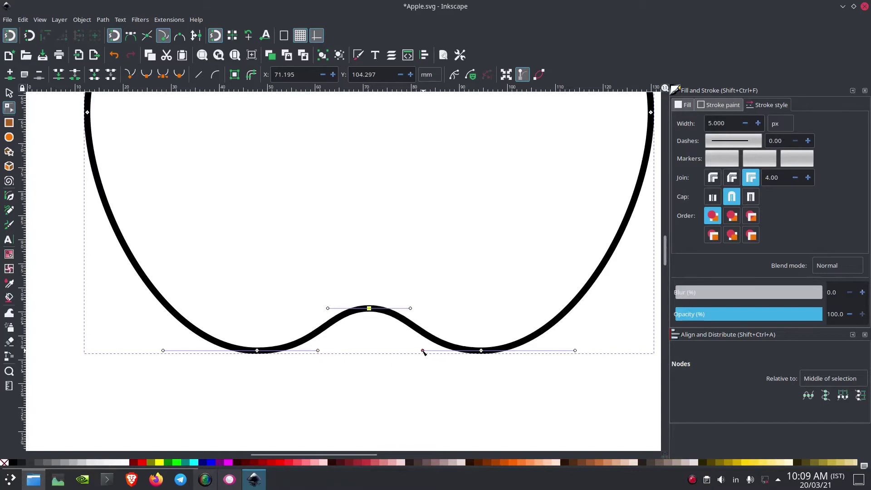
{"action": "key", "text": "s"}
{"action": "key", "text": "5"}
{"action": "scroll", "coordinate": [472, 249], "scroll_direction": "down", "scroll_amount": 1}
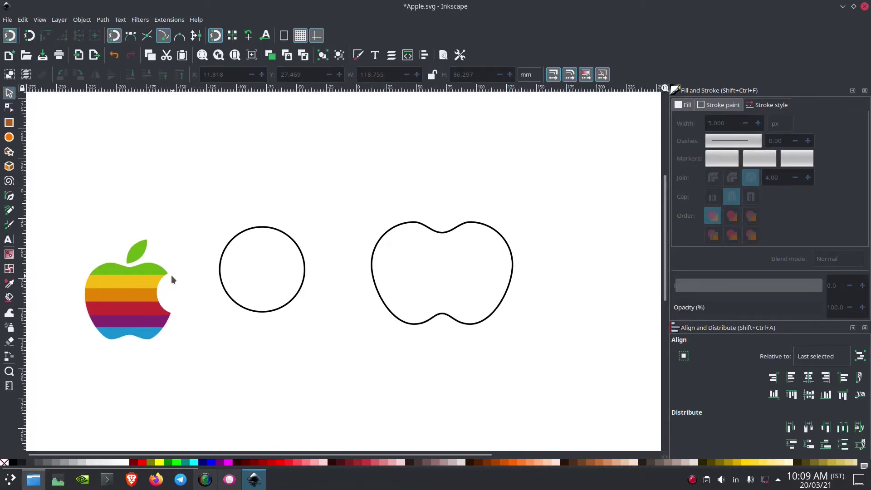
Step: Place a copy of the plain circle over the apple outline's right edge
{"action": "left_click_drag", "start_coordinate": [304, 259], "coordinate": [286, 231]}
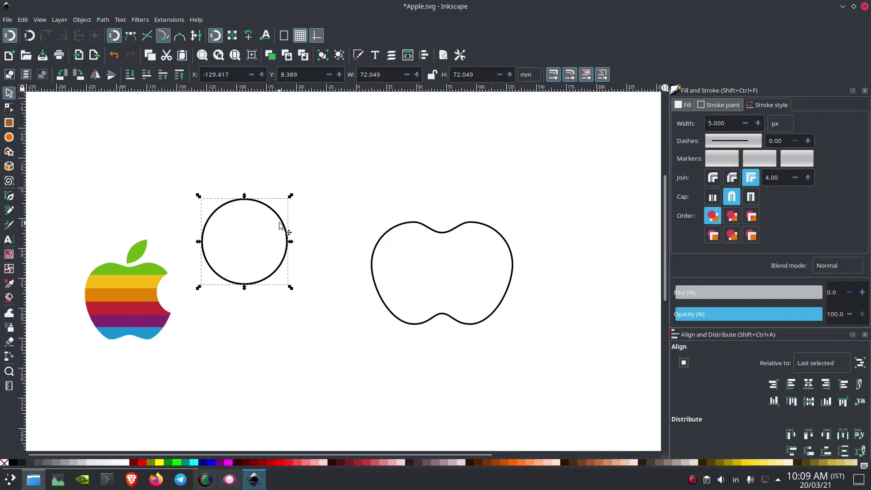
{"action": "mouse_move", "coordinate": [281, 224]}
{"action": "left_mouse_down"}
{"action": "mouse_move", "coordinate": [572, 253]}
{"action": "mouse_move", "coordinate": [578, 245]}
{"action": "mouse_move", "coordinate": [562, 241]}
{"action": "left_mouse_up"}
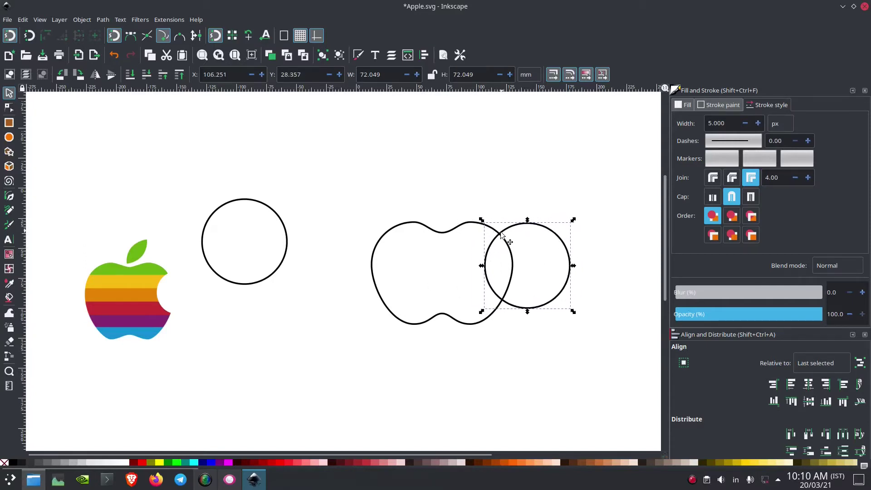
{"action": "scroll", "coordinate": [527, 263], "scroll_direction": "right", "scroll_amount": 5}
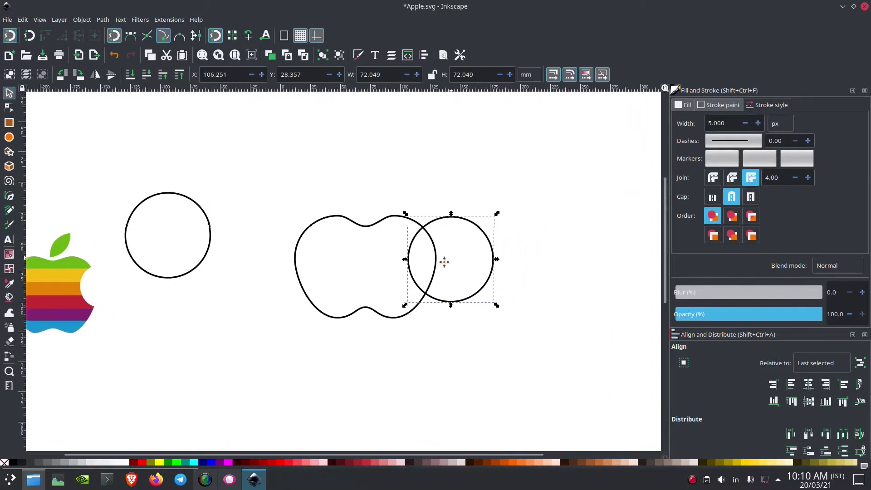
{"action": "left_click_drag", "start_coordinate": [464, 232], "coordinate": [467, 240]}
Step: Subtract the circle from the apple with Path > Difference to form the bite
{"action": "left_click_drag", "start_coordinate": [544, 166], "coordinate": [228, 379]}
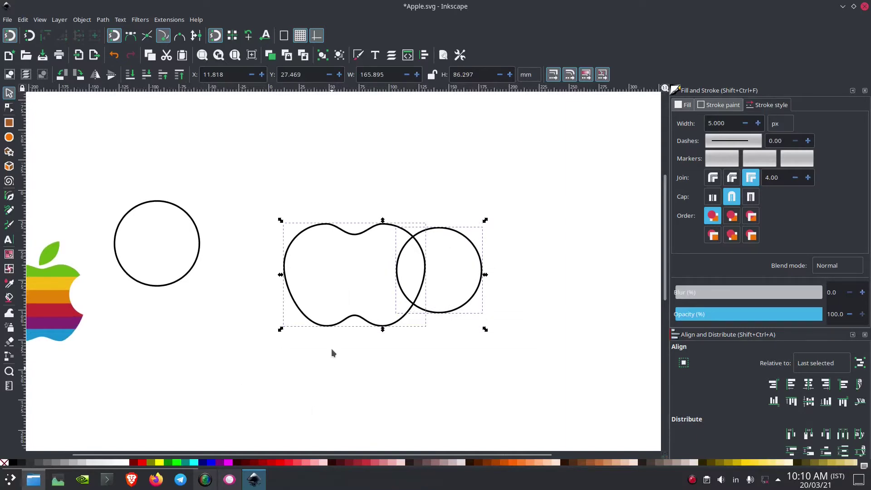
{"action": "left_click", "coordinate": [103, 20]}
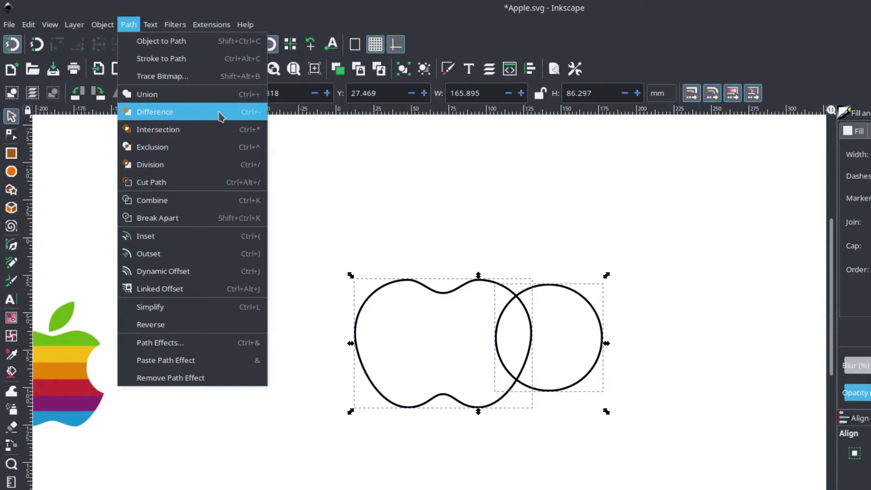
{"action": "left_click", "coordinate": [221, 116]}
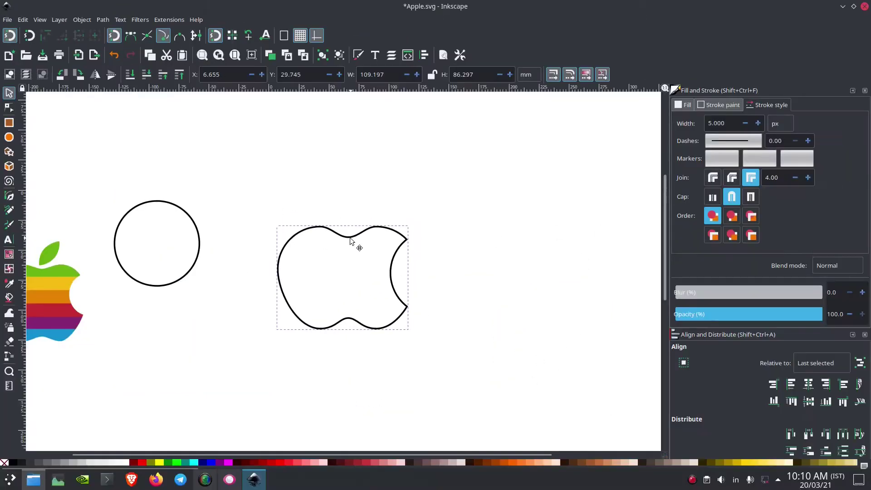
{"action": "left_click", "coordinate": [349, 237]}
Step: Duplicate the plain circle twice, overlapping the two copies above the apple outline
{"action": "left_click_drag", "start_coordinate": [365, 285], "coordinate": [392, 279]}
{"action": "left_click", "coordinate": [337, 203]}
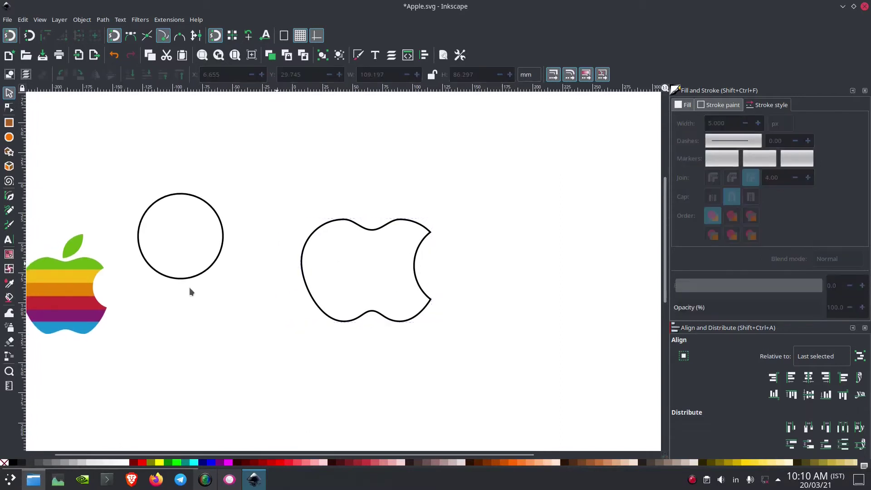
{"action": "left_click_drag", "start_coordinate": [54, 269], "coordinate": [64, 264]}
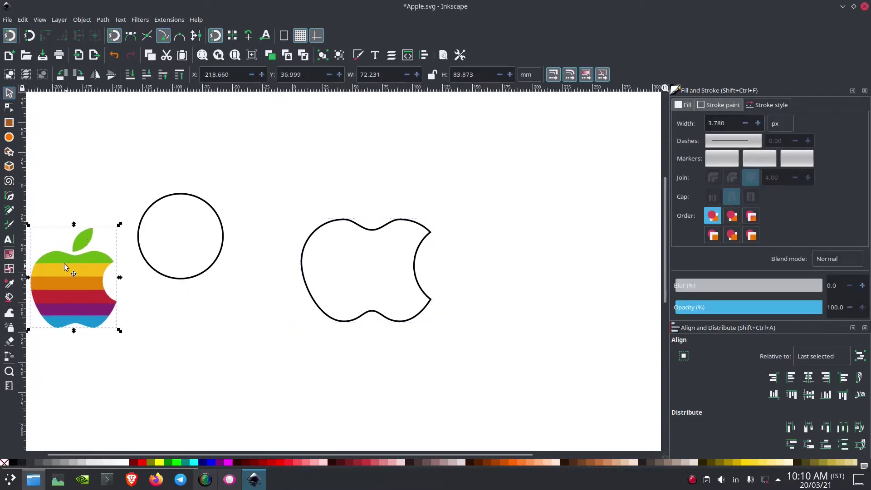
{"action": "left_click", "coordinate": [204, 203]}
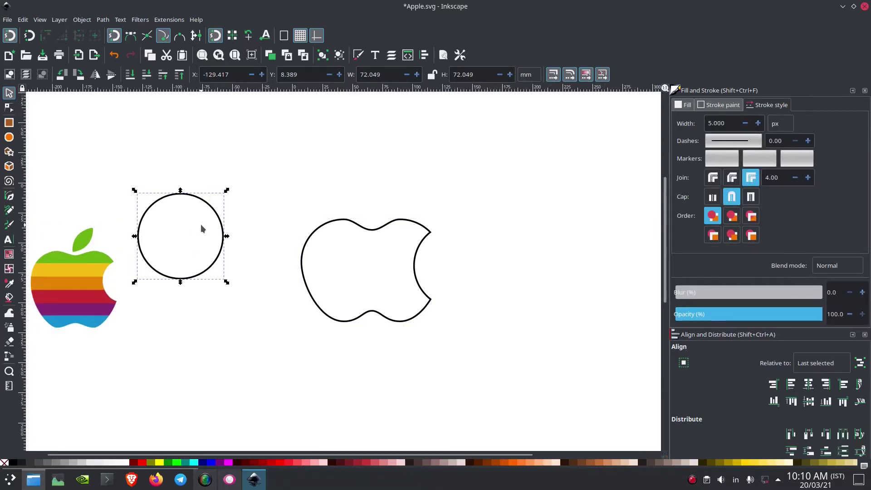
{"action": "key", "text": "ctrl+d"}
{"action": "left_click_drag", "start_coordinate": [201, 226], "coordinate": [404, 152]}
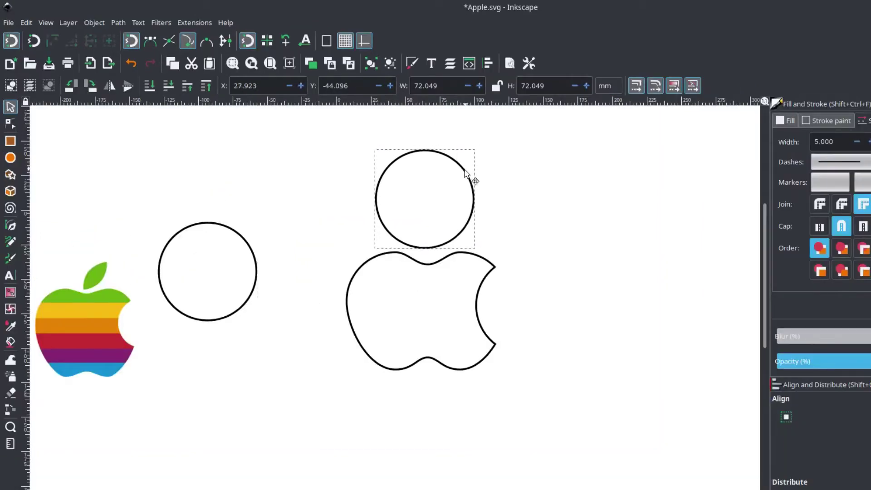
{"action": "left_click_drag", "start_coordinate": [465, 174], "coordinate": [467, 181]}
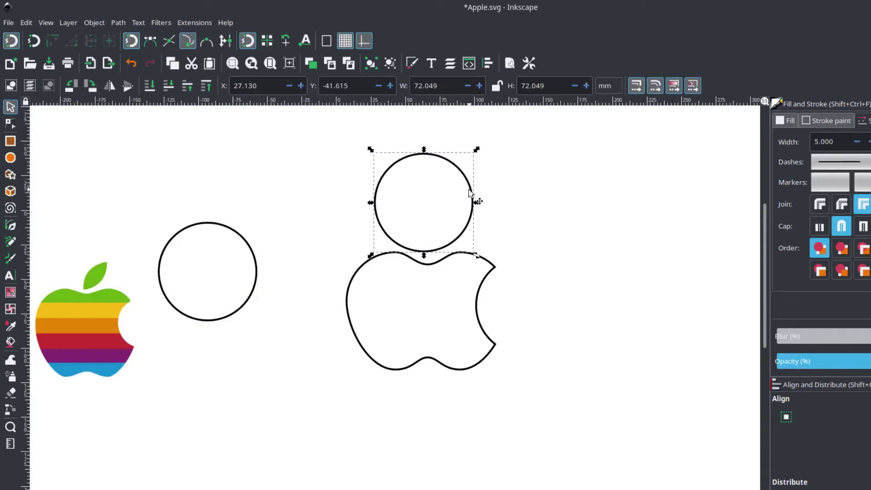
{"action": "key", "text": "ctrl+d"}
{"action": "mouse_move", "coordinate": [468, 187]}
{"action": "left_mouse_down"}
{"action": "mouse_move", "coordinate": [511, 217]}
{"action": "mouse_move", "coordinate": [514, 240]}
{"action": "left_mouse_up"}
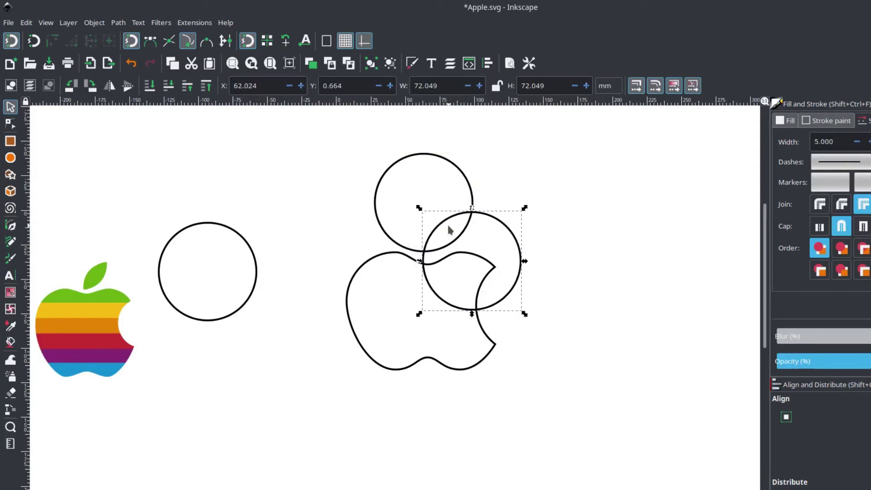
Step: Select both circle copies and apply Path > Intersection to create the leaf
{"action": "scroll", "coordinate": [449, 241], "scroll_direction": "up", "scroll_amount": 1, "text": "ctrl"}
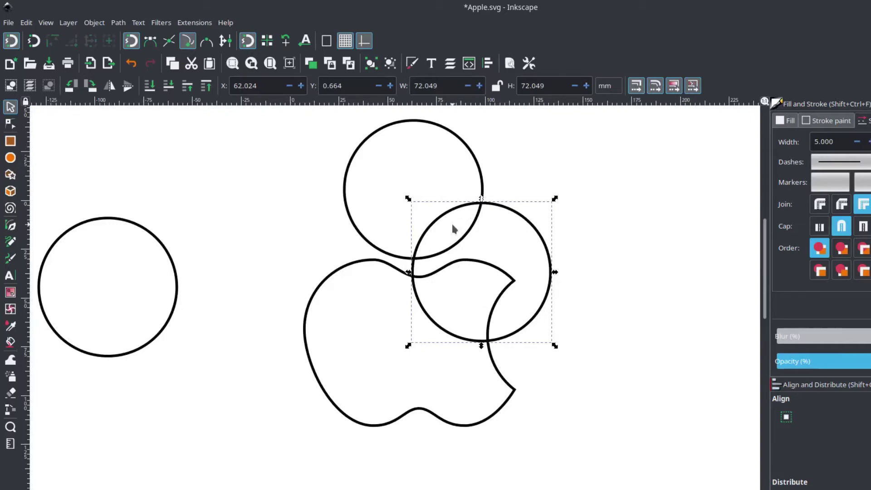
{"action": "scroll", "coordinate": [513, 183], "scroll_direction": "down", "scroll_amount": 1, "text": "ctrl"}
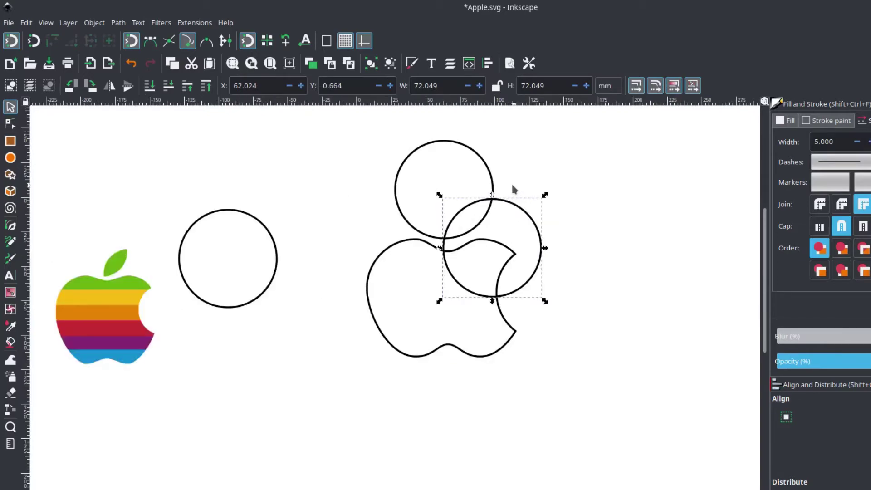
{"action": "scroll", "coordinate": [499, 200], "scroll_direction": "up", "scroll_amount": 2, "text": "ctrl"}
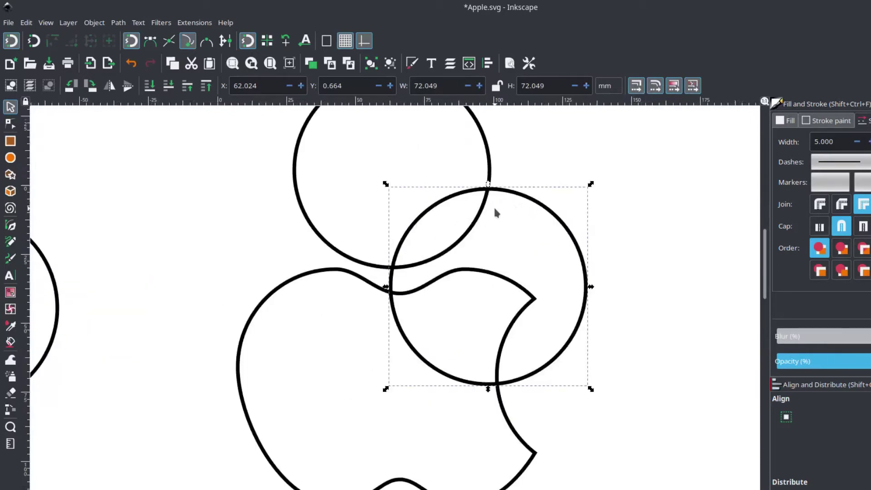
{"action": "left_click", "coordinate": [490, 150], "text": "shift"}
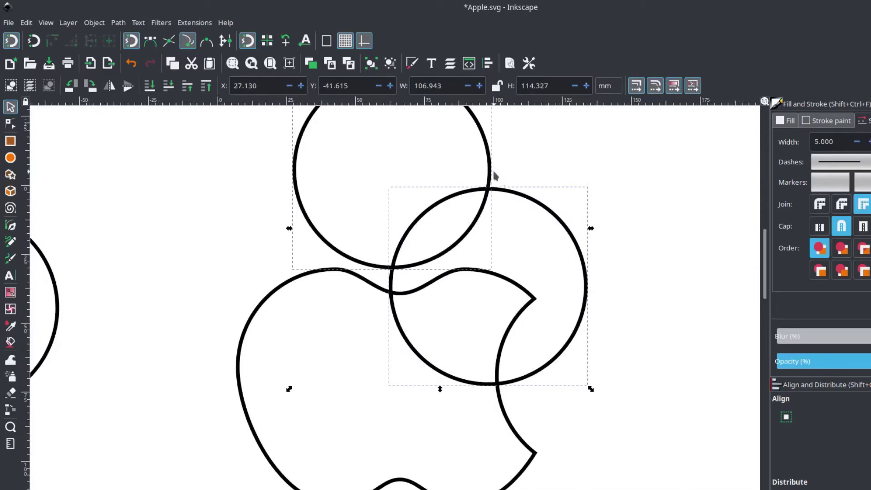
{"action": "scroll", "coordinate": [496, 181], "scroll_direction": "down", "scroll_amount": 2, "text": "ctrl"}
{"action": "scroll", "coordinate": [485, 204], "scroll_direction": "up", "scroll_amount": 1, "text": "ctrl"}
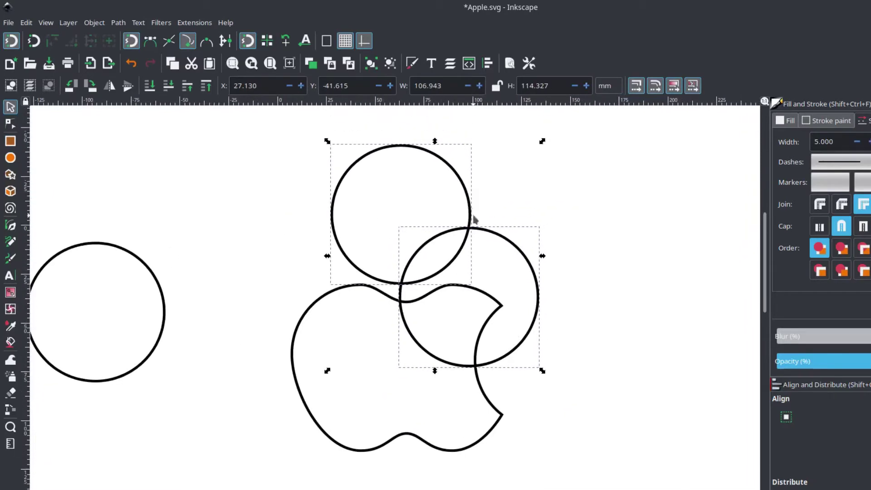
{"action": "left_click", "coordinate": [118, 23]}
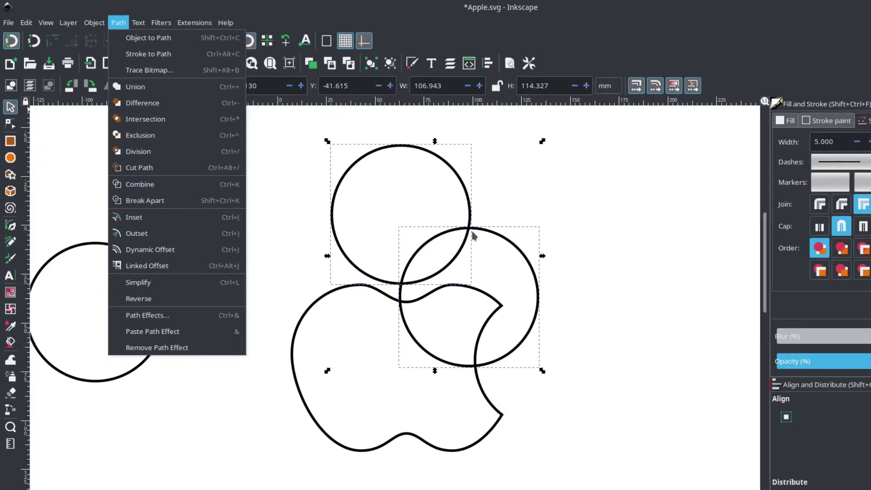
{"action": "left_click", "coordinate": [171, 127]}
{"action": "left_click", "coordinate": [521, 199]}
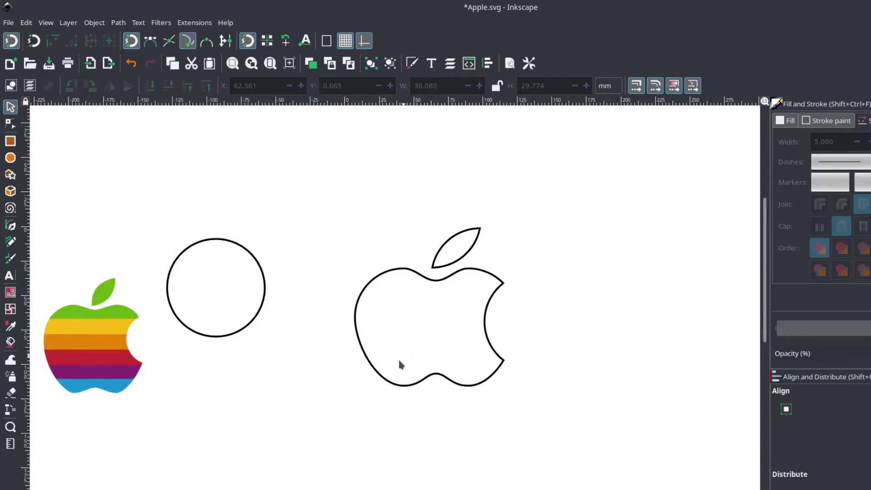
{"action": "left_click_drag", "start_coordinate": [398, 358], "coordinate": [454, 335]}
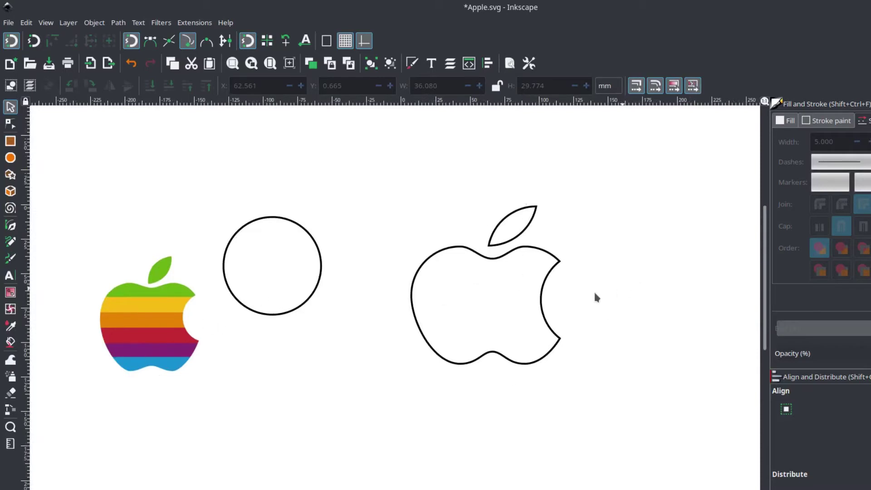
Step: Draw a long thin rectangle and position it beside the apple outline
{"action": "left_click", "coordinate": [10, 141]}
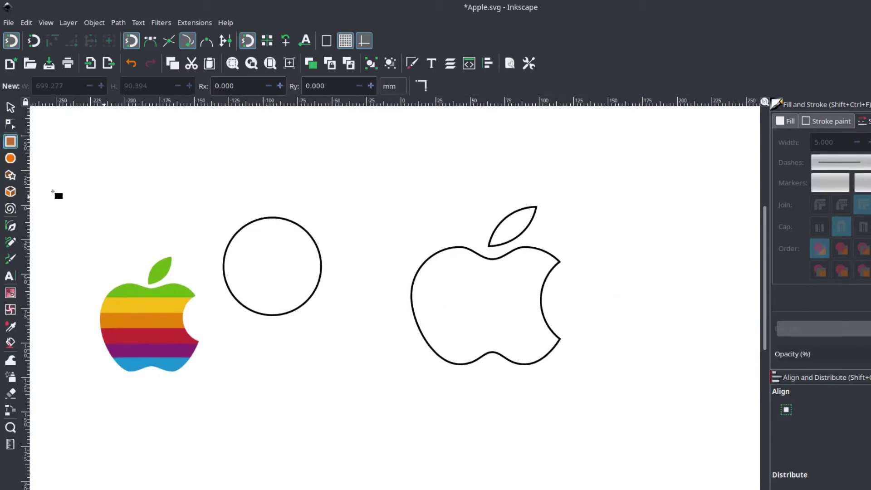
{"action": "scroll", "coordinate": [556, 229], "scroll_direction": "right", "scroll_amount": 5}
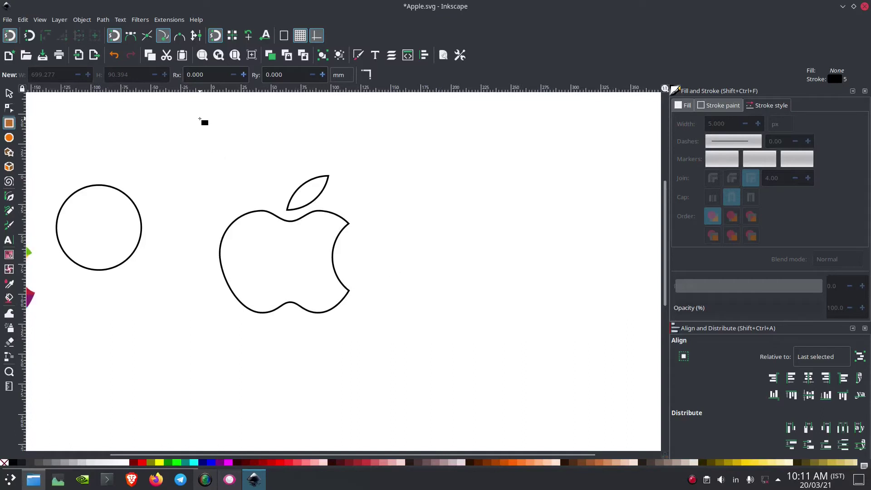
{"action": "left_click_drag", "start_coordinate": [187, 124], "coordinate": [365, 150]}
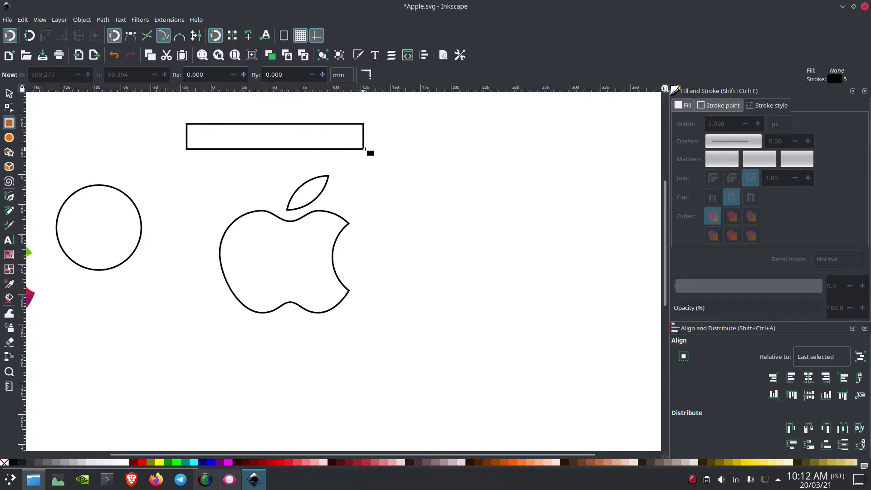
{"action": "key", "text": "s"}
{"action": "left_click_drag", "start_coordinate": [268, 148], "coordinate": [444, 193]}
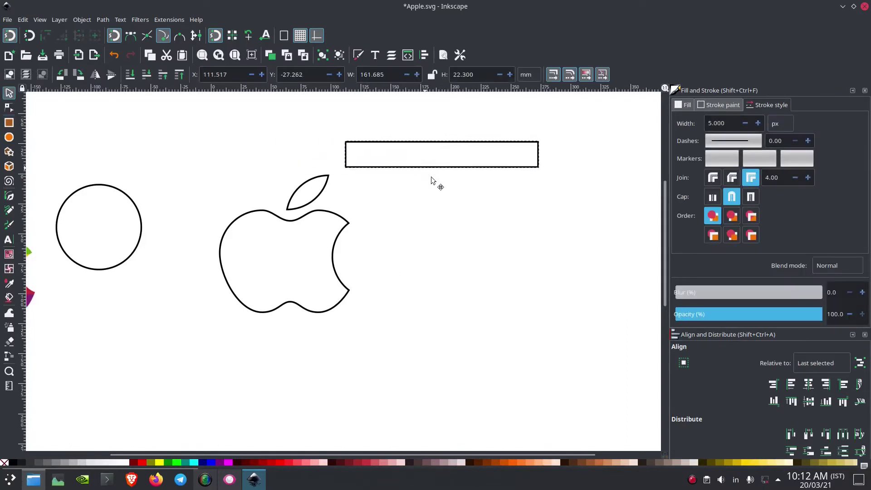
{"action": "scroll", "coordinate": [430, 199], "scroll_direction": "left", "scroll_amount": 2}
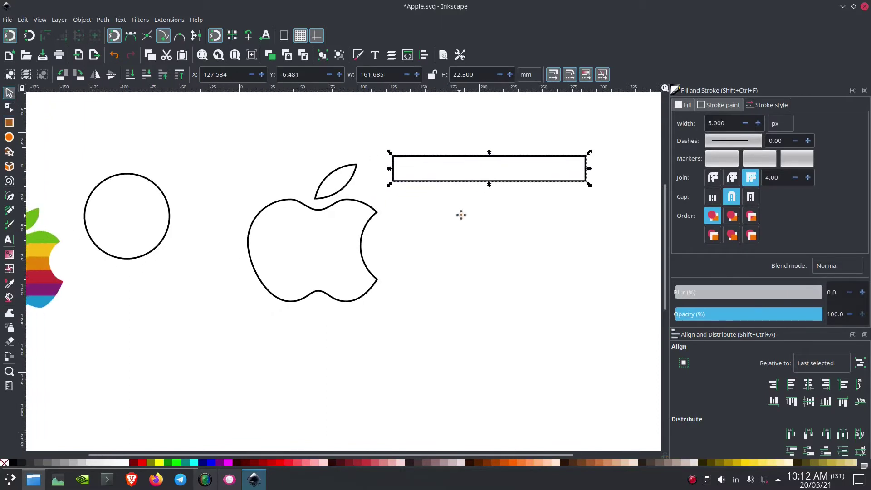
{"action": "scroll", "coordinate": [476, 203], "scroll_direction": "left", "scroll_amount": 2}
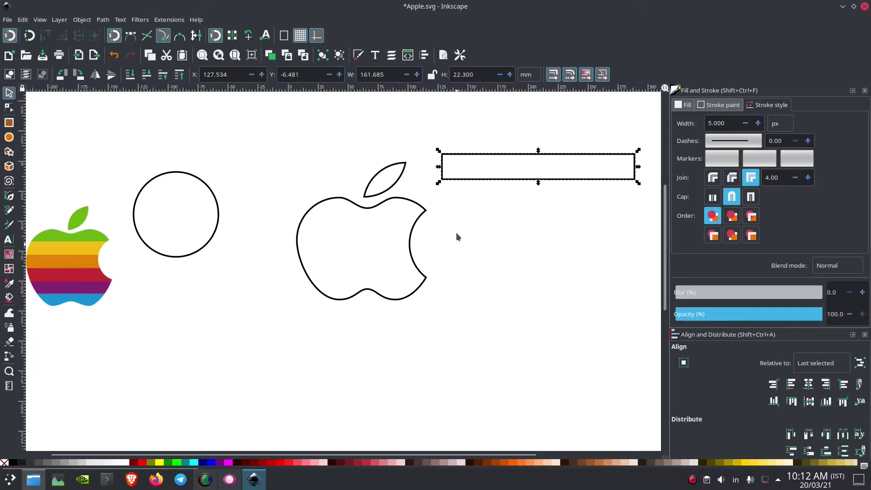
{"action": "left_click_drag", "start_coordinate": [446, 227], "coordinate": [398, 223]}
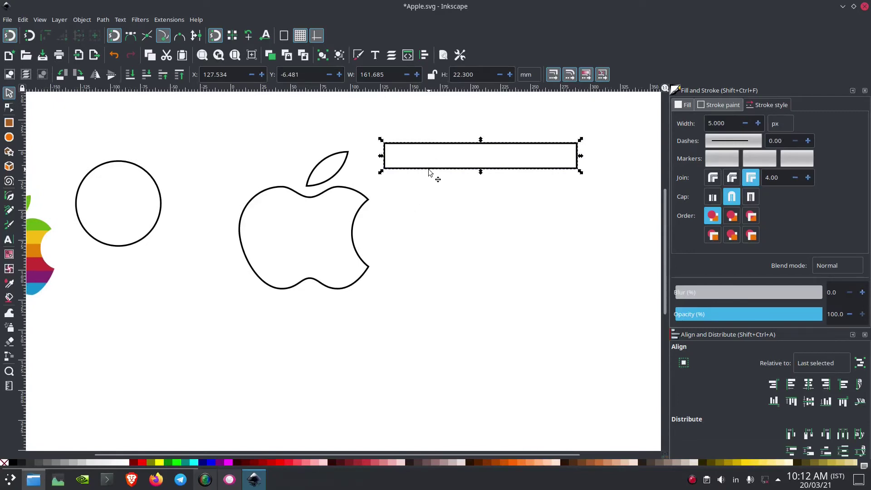
{"action": "left_click_drag", "start_coordinate": [429, 172], "coordinate": [428, 197]}
Step: Stack six 161.685 × 22.300 mm rectangle copies edge to edge, snapping corners
{"action": "scroll", "coordinate": [397, 205], "scroll_direction": "up", "scroll_amount": 2}
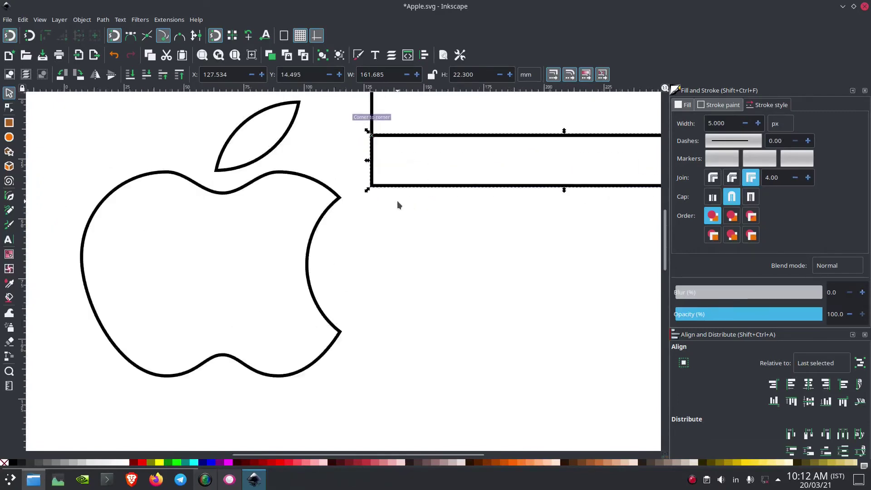
{"action": "scroll", "coordinate": [398, 205], "scroll_direction": "up", "scroll_amount": 2}
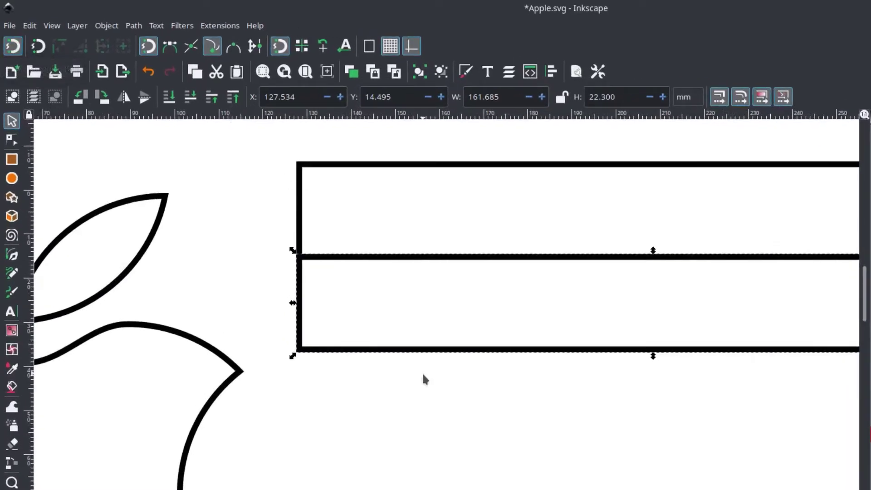
{"action": "scroll", "coordinate": [417, 287], "scroll_direction": "down", "scroll_amount": 5}
{"action": "left_click_drag", "start_coordinate": [418, 259], "coordinate": [431, 288]}
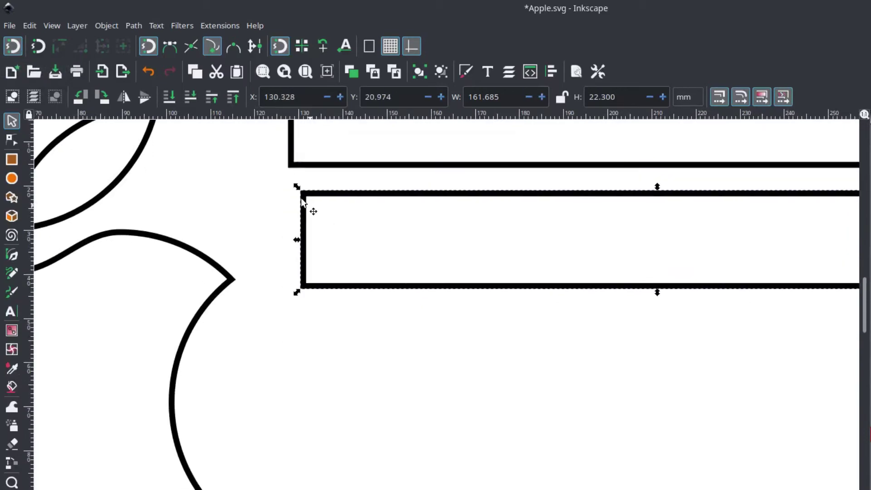
{"action": "left_click_drag", "start_coordinate": [336, 190], "coordinate": [316, 169]}
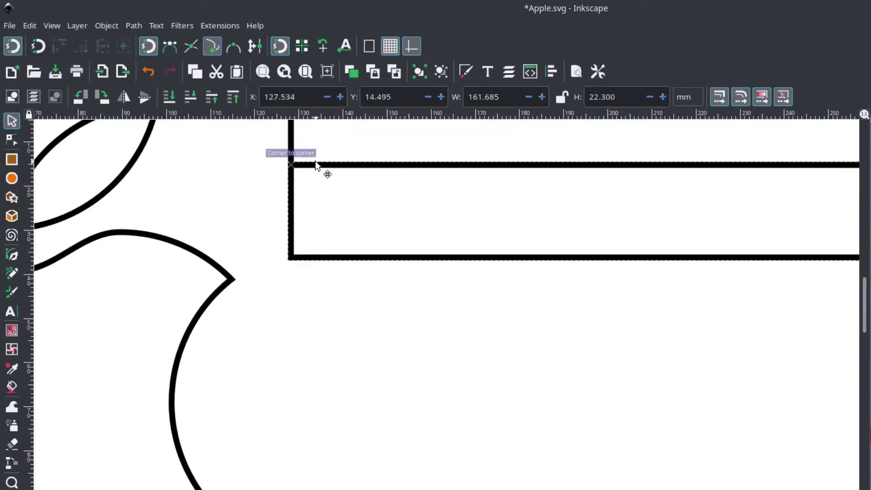
{"action": "scroll", "coordinate": [301, 178], "scroll_direction": "down", "scroll_amount": 1}
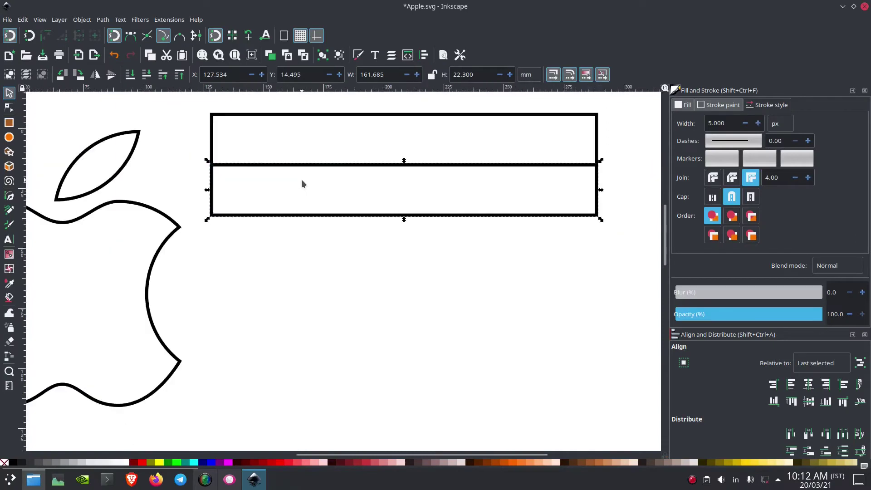
{"action": "left_click_drag", "start_coordinate": [301, 184], "coordinate": [289, 171]}
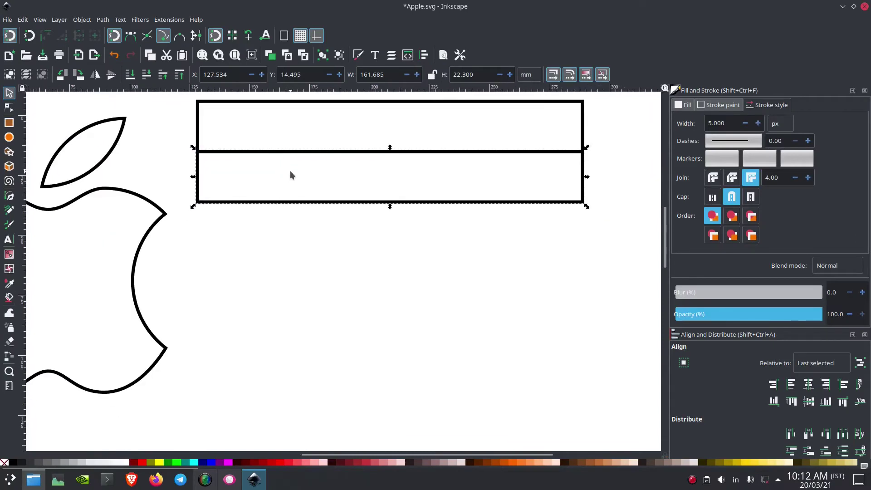
{"action": "key", "text": "ctrl+d"}
{"action": "left_click_drag", "start_coordinate": [281, 206], "coordinate": [280, 373]}
{"action": "key", "text": "ctrl+d"}
{"action": "key", "text": "ctrl+d"}
{"action": "key", "text": "ctrl+d"}
{"action": "scroll", "coordinate": [280, 373], "scroll_direction": "left", "scroll_amount": 5}
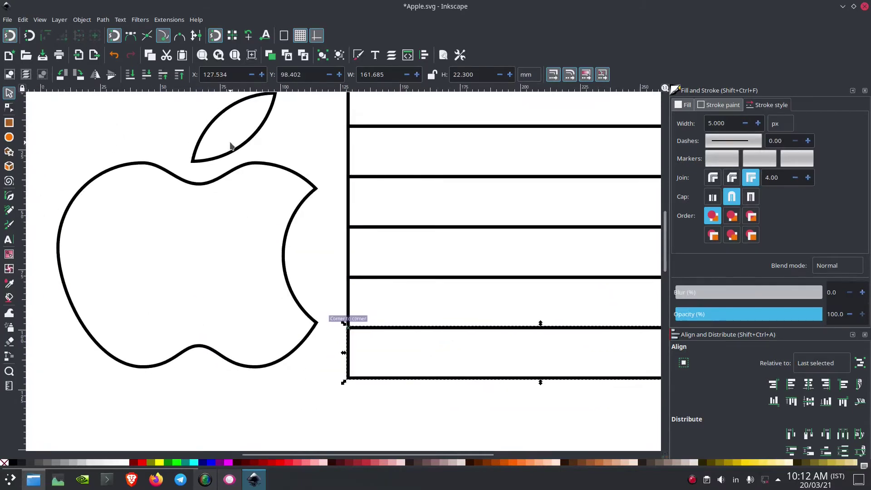
{"action": "scroll", "coordinate": [231, 145], "scroll_direction": "up", "scroll_amount": 3}
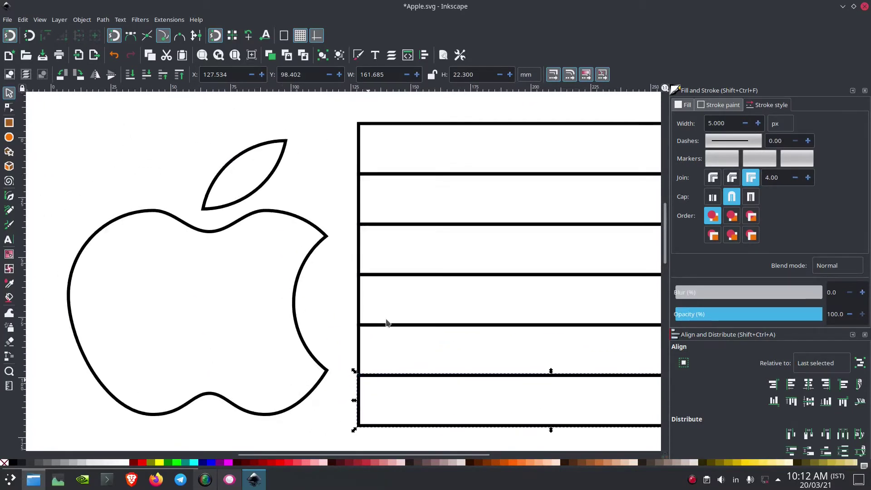
{"action": "left_click", "coordinate": [336, 149]}
Step: Move the rainbow apple to the upper left, select the top rectangle, and activate the Dropper
{"action": "scroll", "coordinate": [343, 167], "scroll_direction": "down", "scroll_amount": 2}
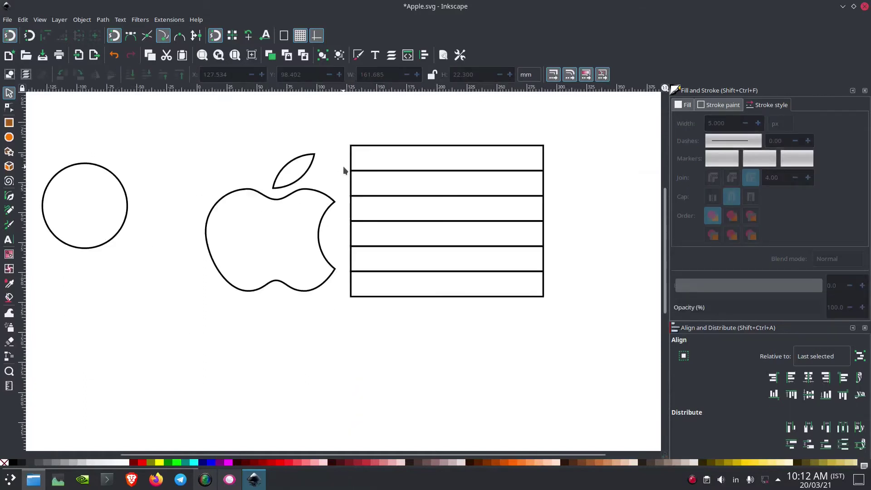
{"action": "scroll", "coordinate": [352, 175], "scroll_direction": "left", "scroll_amount": 5}
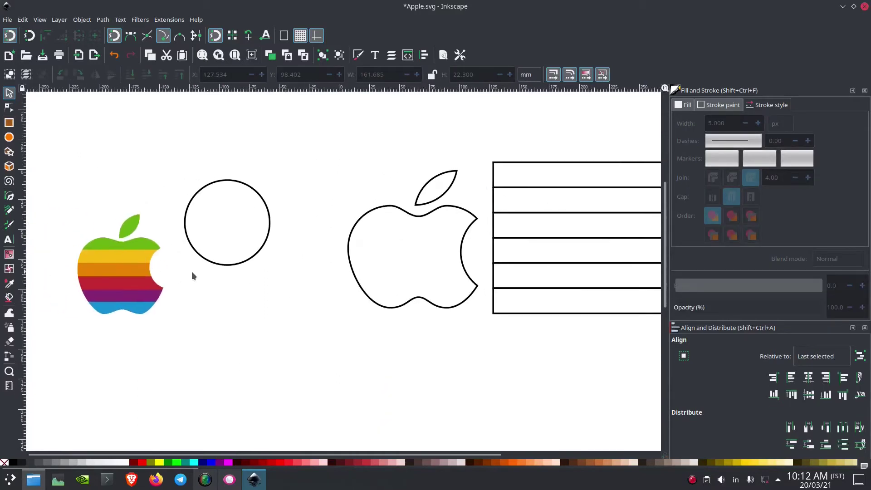
{"action": "mouse_move", "coordinate": [134, 274]}
{"action": "left_mouse_down"}
{"action": "mouse_move", "coordinate": [401, 152]}
{"action": "mouse_move", "coordinate": [312, 200]}
{"action": "left_mouse_up"}
{"action": "scroll", "coordinate": [338, 205], "scroll_direction": "right", "scroll_amount": 5}
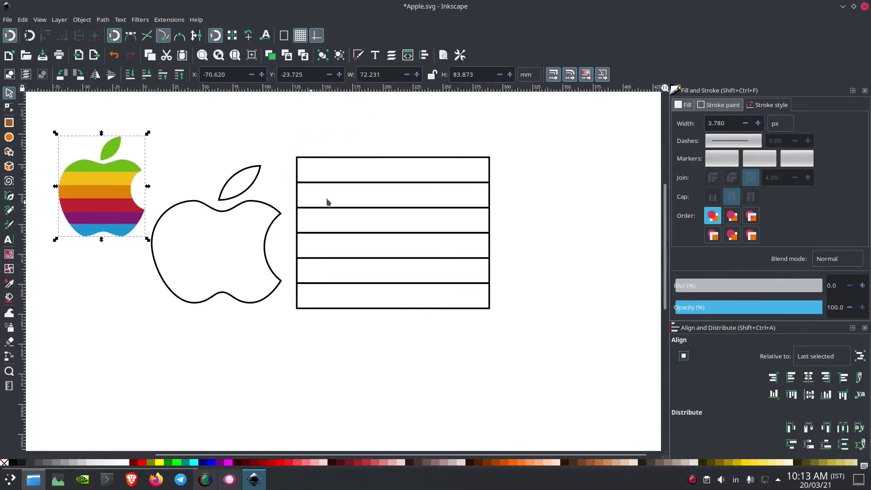
{"action": "scroll", "coordinate": [317, 196], "scroll_direction": "up", "scroll_amount": 1}
{"action": "scroll", "coordinate": [300, 186], "scroll_direction": "up", "scroll_amount": 1}
{"action": "scroll", "coordinate": [269, 194], "scroll_direction": "up", "scroll_amount": 1}
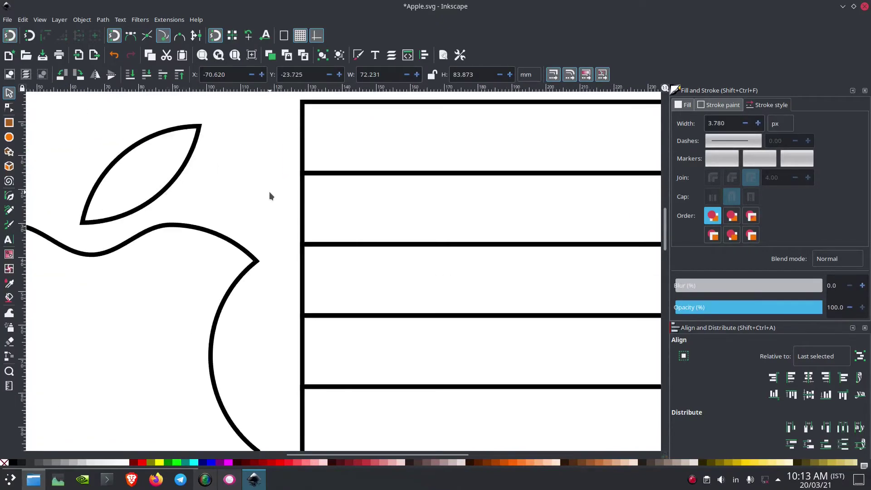
{"action": "scroll", "coordinate": [268, 195], "scroll_direction": "down", "scroll_amount": 2}
{"action": "scroll", "coordinate": [317, 226], "scroll_direction": "left", "scroll_amount": 5}
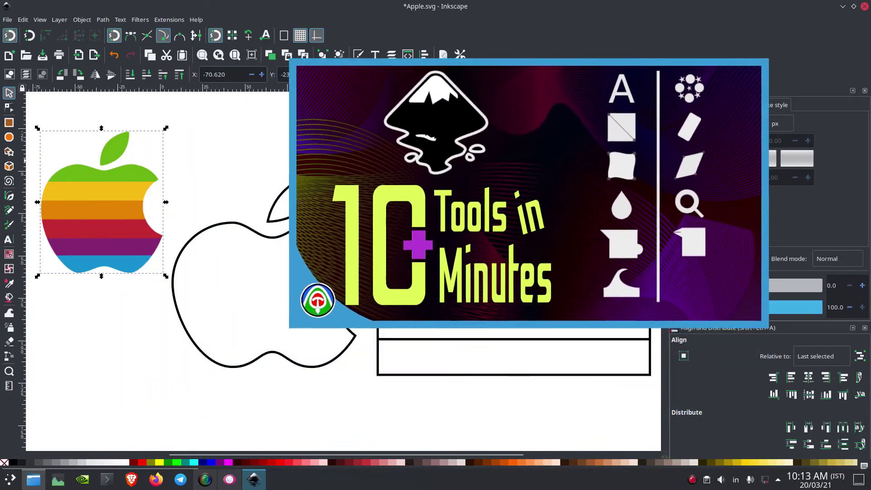
{"action": "left_click", "coordinate": [399, 175]}
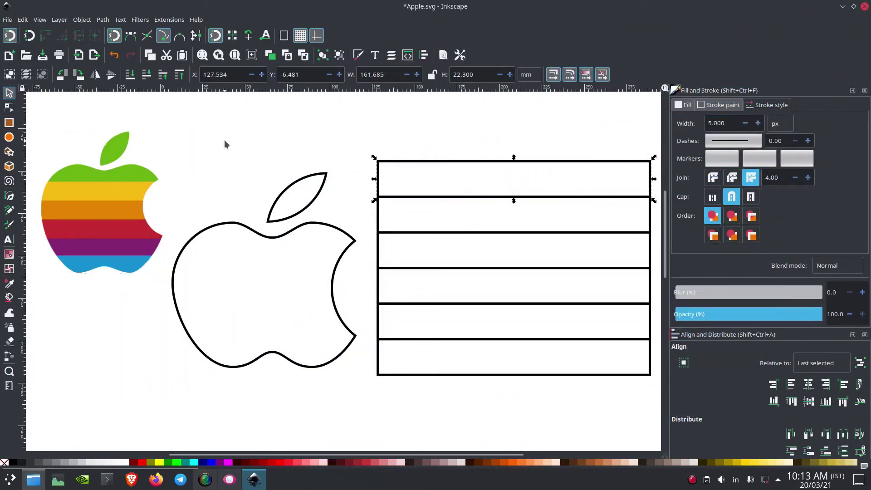
{"action": "key", "text": "d"}
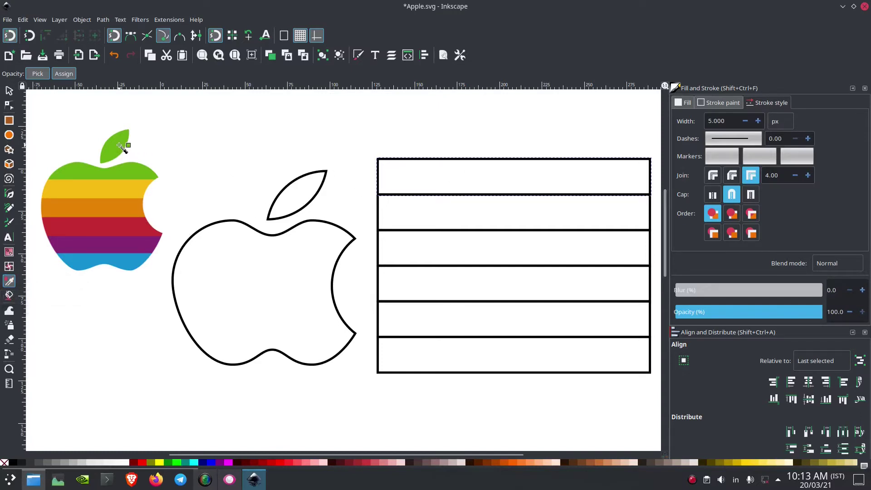
Step: Sample green, green and yellow from the rainbow apple onto the top three rectangles
{"action": "left_click", "coordinate": [120, 146]}
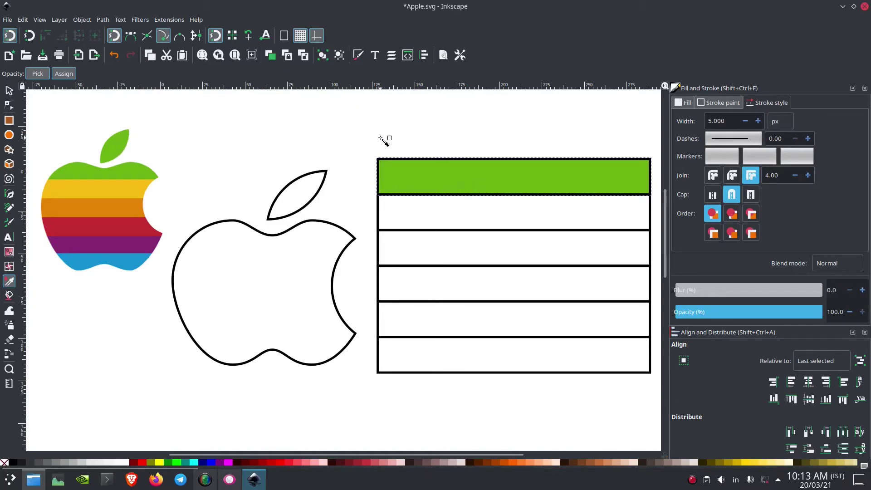
{"action": "key", "text": "s"}
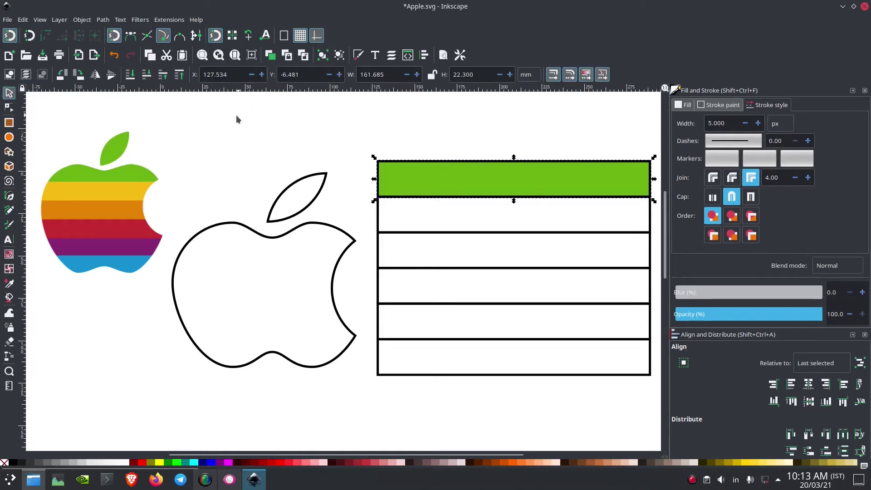
{"action": "left_click", "coordinate": [380, 218]}
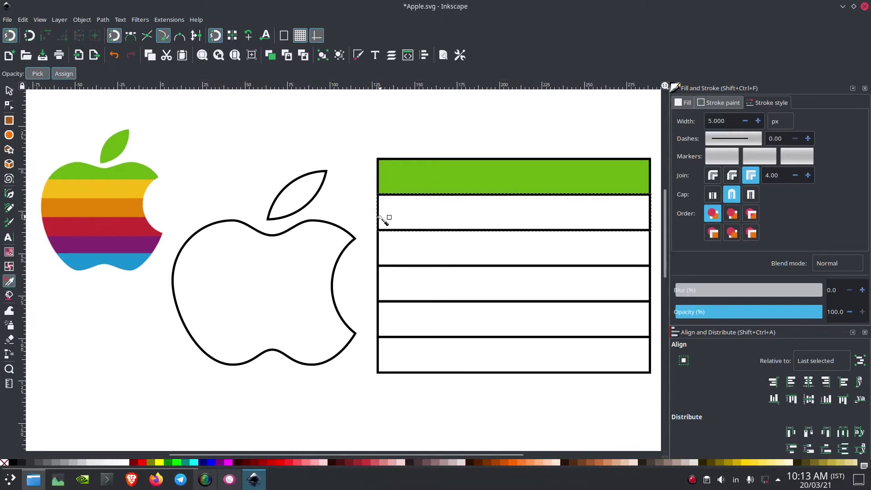
{"action": "key", "text": "d"}
{"action": "left_click", "coordinate": [125, 176]}
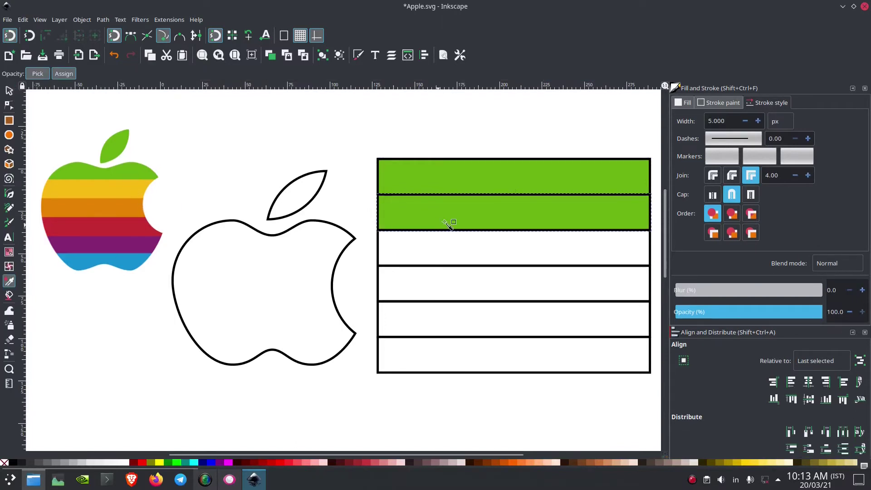
{"action": "key", "text": "s"}
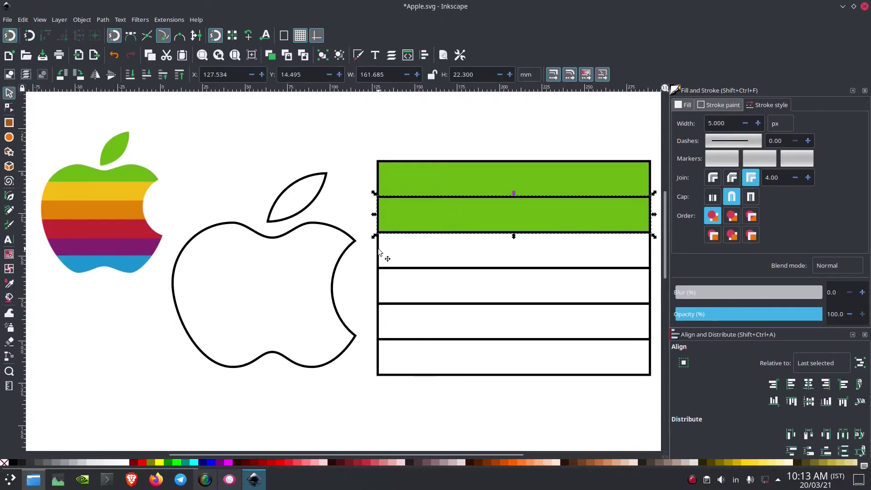
{"action": "left_click", "coordinate": [388, 259]}
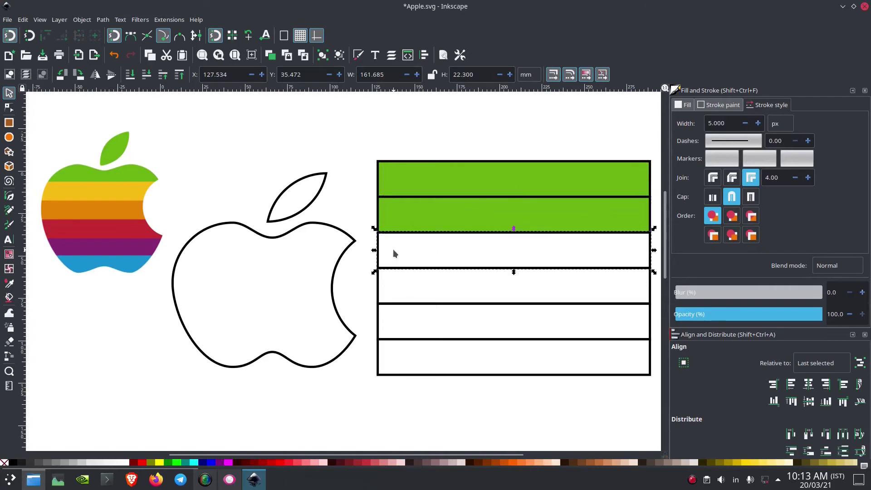
{"action": "key", "text": "d"}
{"action": "left_click", "coordinate": [121, 191]}
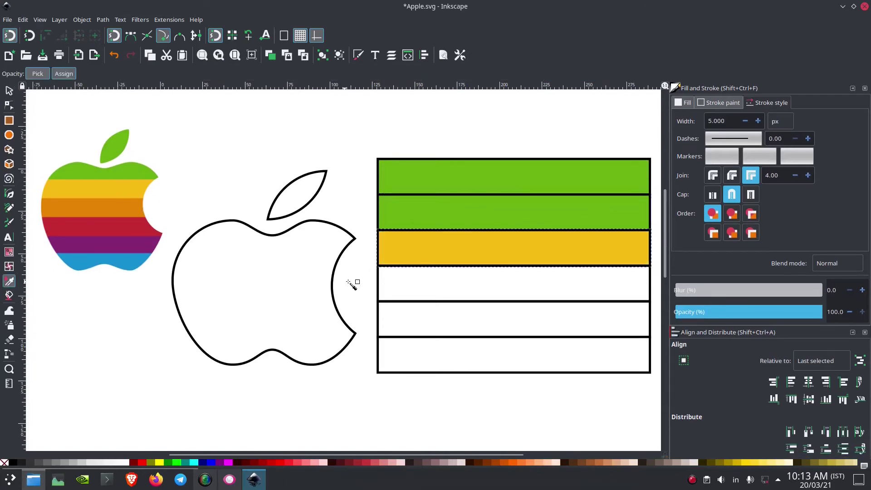
Step: Sample orange, red and purple from the rainbow apple onto the lower three rectangles
{"action": "key", "text": "s"}
{"action": "left_click", "coordinate": [383, 279]}
{"action": "key", "text": "d"}
{"action": "left_click", "coordinate": [136, 225]}
{"action": "key", "text": "s"}
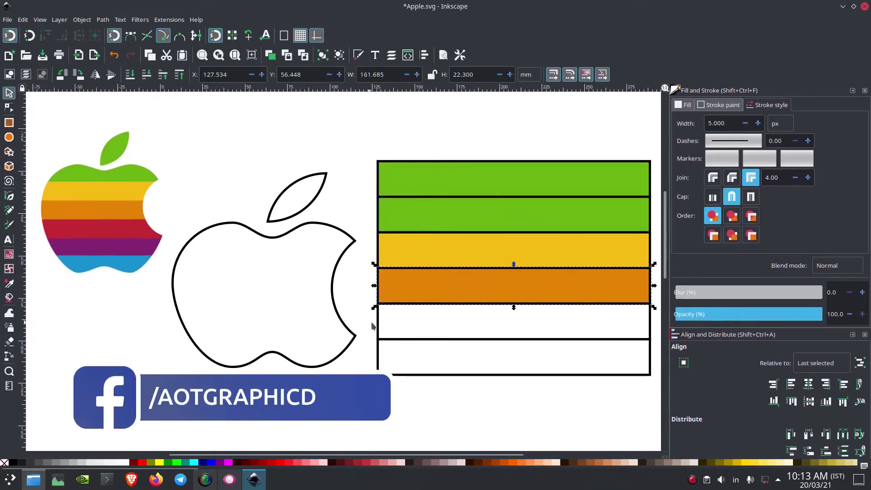
{"action": "left_click", "coordinate": [381, 326]}
{"action": "key", "text": "d"}
{"action": "left_click", "coordinate": [132, 236]}
{"action": "key", "text": "s"}
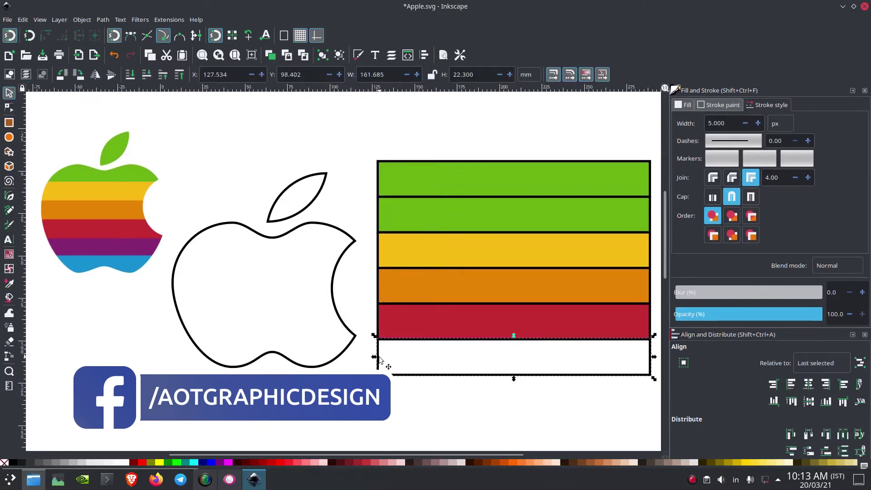
{"action": "key", "text": "d"}
{"action": "left_click", "coordinate": [109, 245]}
Step: Select all six stripes and make the stack slightly shorter
{"action": "scroll", "coordinate": [381, 204], "scroll_direction": "down", "scroll_amount": 2}
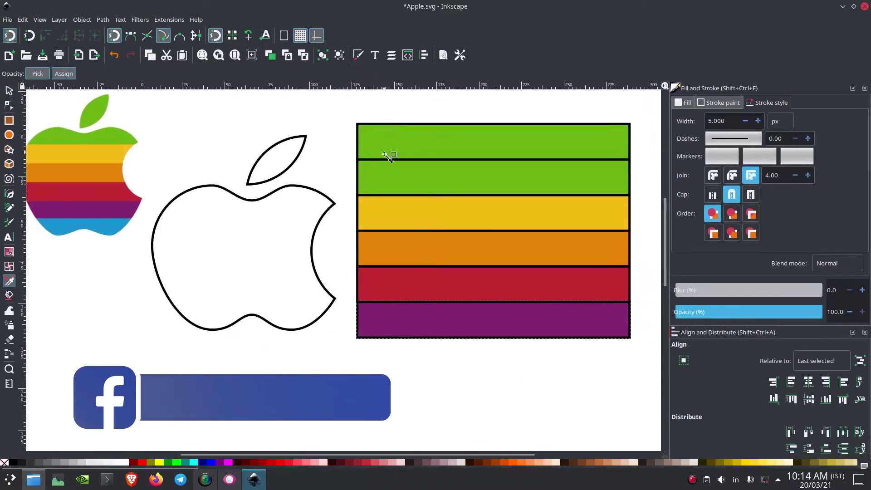
{"action": "left_click", "coordinate": [9, 91]}
{"action": "scroll", "coordinate": [358, 164], "scroll_direction": "right", "scroll_amount": 2}
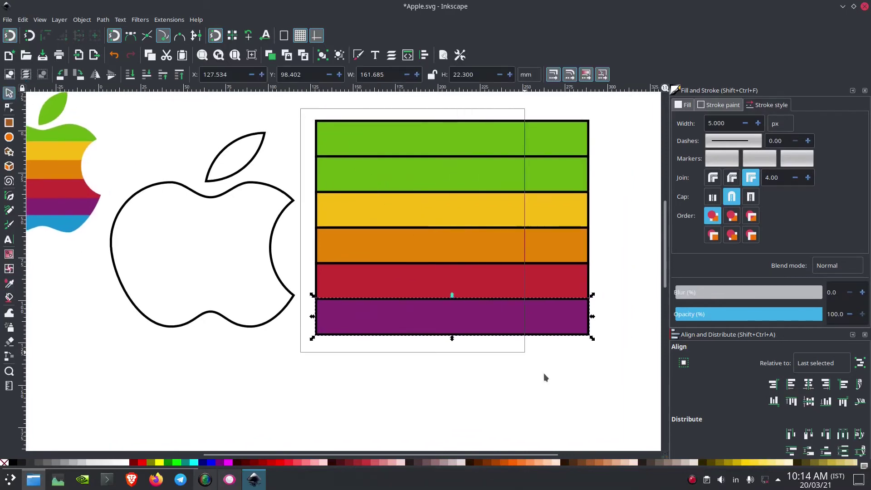
{"action": "left_click_drag", "start_coordinate": [300, 112], "coordinate": [614, 407]}
{"action": "left_click_drag", "start_coordinate": [451, 338], "coordinate": [452, 305]}
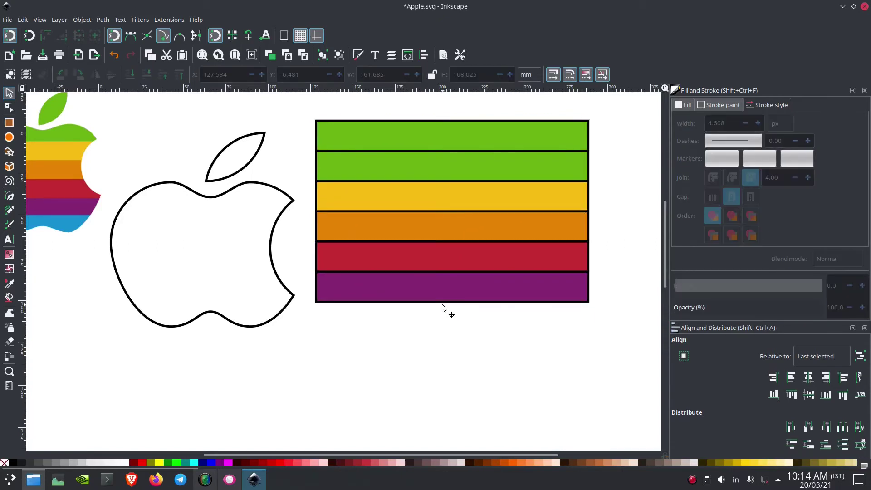
Step: Duplicate the purple stripe below the stack and colour the copy blue from the rainbow apple
{"action": "left_click", "coordinate": [443, 303]}
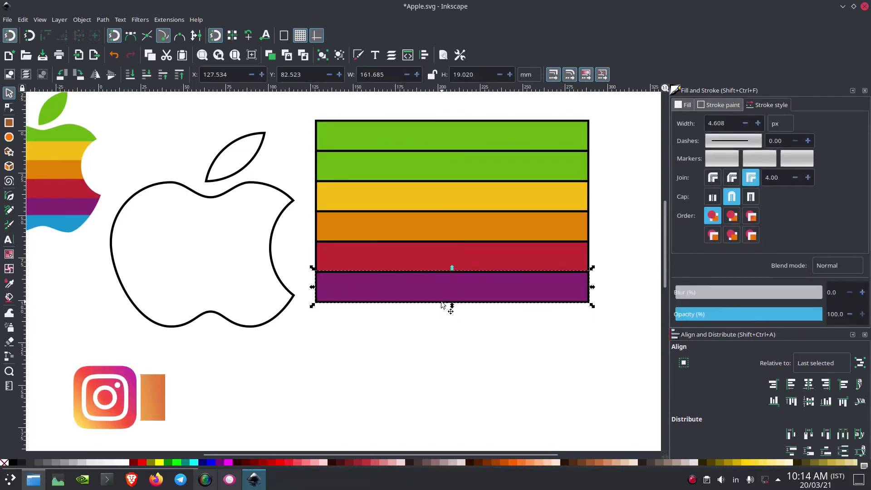
{"action": "key", "text": "ctrl+d"}
{"action": "left_click_drag", "start_coordinate": [443, 304], "coordinate": [268, 353]}
{"action": "scroll", "coordinate": [269, 352], "scroll_direction": "left", "scroll_amount": 5}
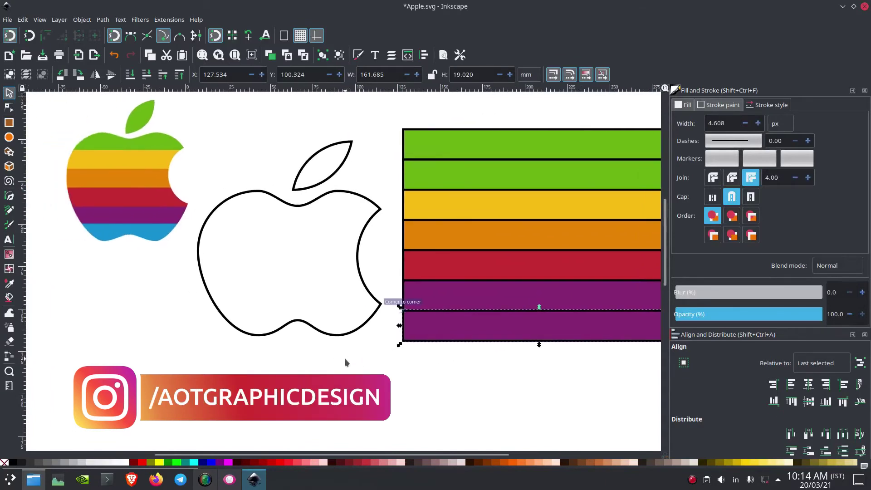
{"action": "key", "text": "d"}
{"action": "left_click", "coordinate": [164, 231]}
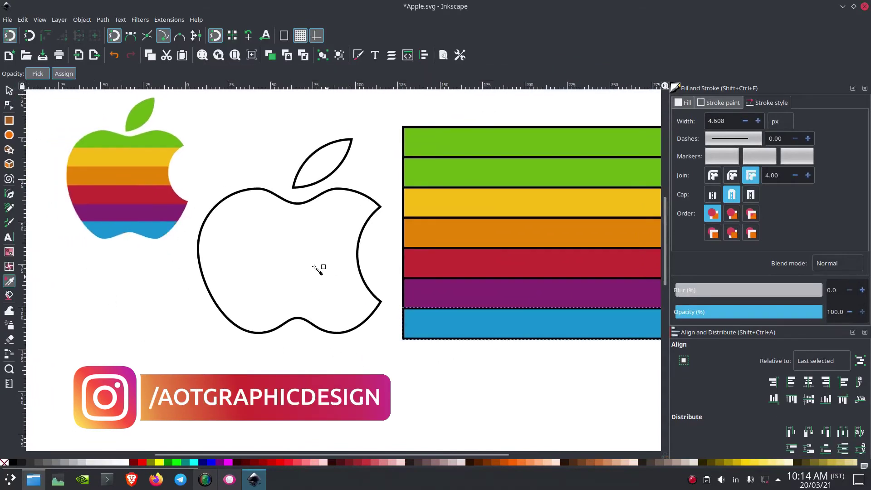
Step: Clear the selection and select the apple outline
{"action": "left_click", "coordinate": [9, 90]}
{"action": "left_click", "coordinate": [220, 125]}
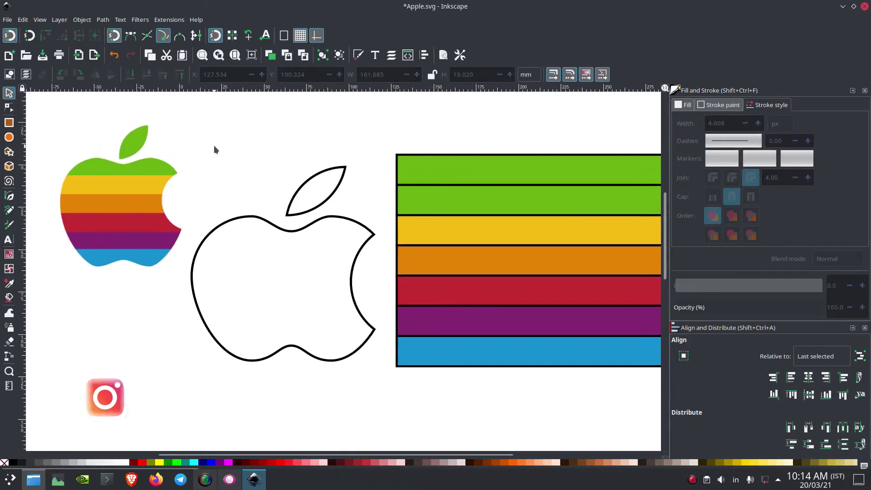
{"action": "scroll", "coordinate": [213, 145], "scroll_direction": "right", "scroll_amount": 3}
{"action": "left_click", "coordinate": [255, 207]}
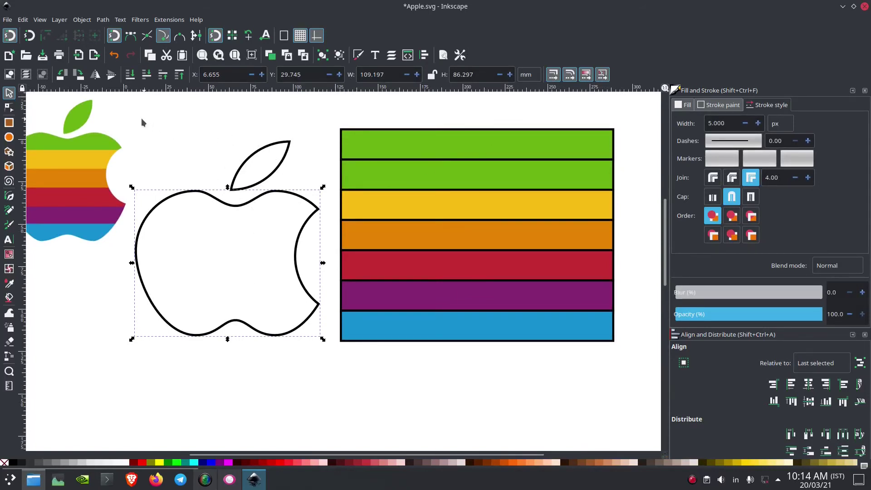
Step: Group the leaf with the apple outline, undoing an accidental move
{"action": "left_click_drag", "start_coordinate": [121, 108], "coordinate": [337, 369]}
{"action": "key", "text": "ctrl+g"}
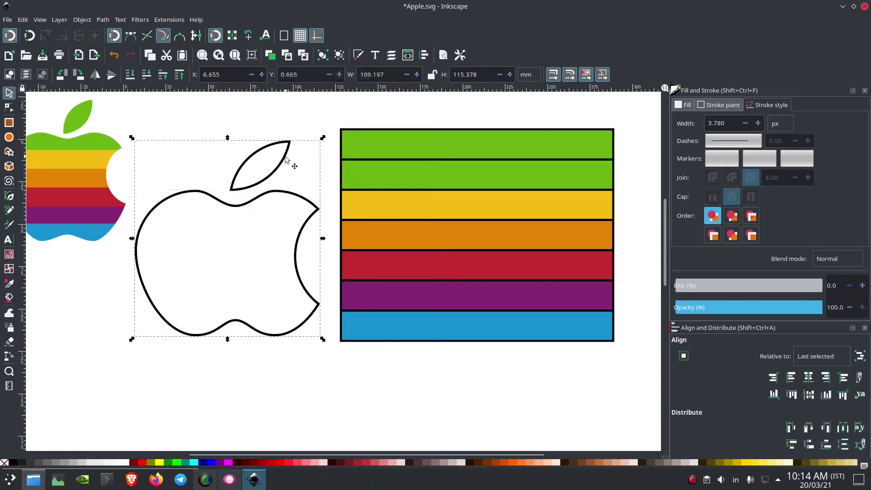
{"action": "left_click_drag", "start_coordinate": [290, 142], "coordinate": [263, 171]}
{"action": "key", "text": "ctrl+z"}
{"action": "scroll", "coordinate": [218, 198], "scroll_direction": "right", "scroll_amount": 3}
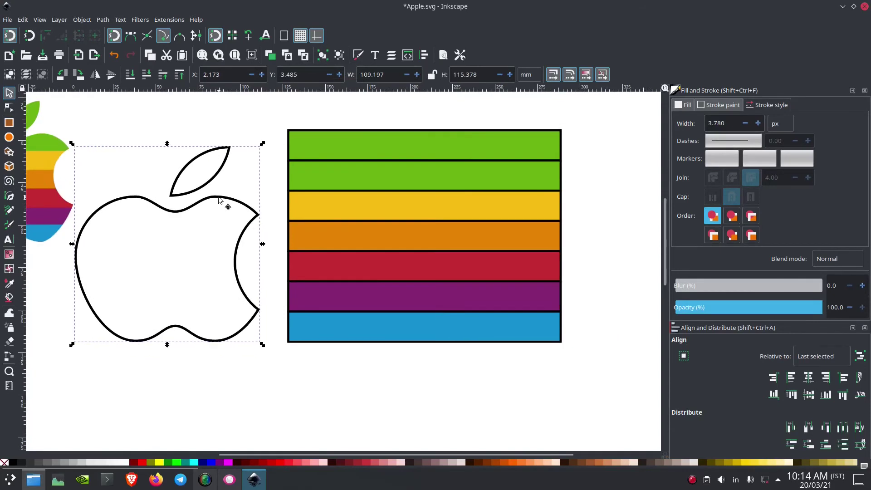
Step: Place a duplicate of the grouped apple outline over the colour stripes
{"action": "key", "text": "ctrl+d"}
{"action": "left_click_drag", "start_coordinate": [218, 200], "coordinate": [476, 190]}
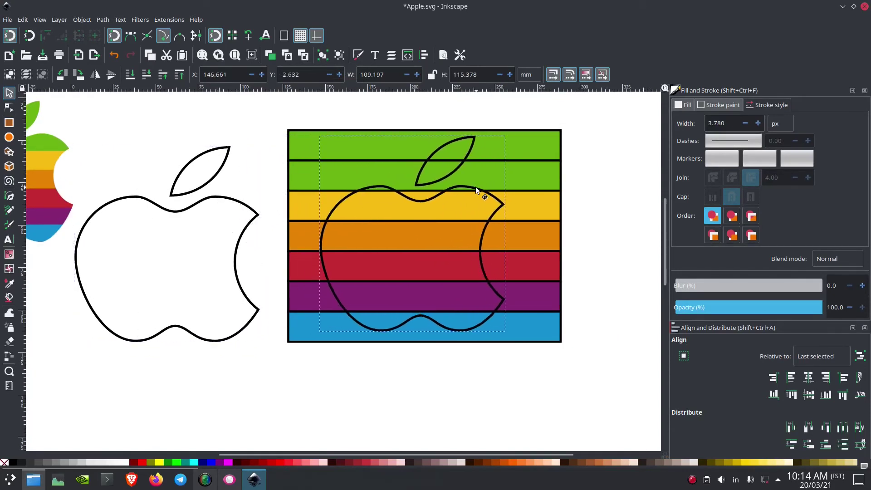
{"action": "key", "text": "Escape"}
Step: Save the drawing as Apple.svg
{"action": "key", "text": "ctrl+s"}
{"action": "scroll", "coordinate": [397, 246], "scroll_direction": "up", "scroll_amount": 2, "text": "ctrl"}
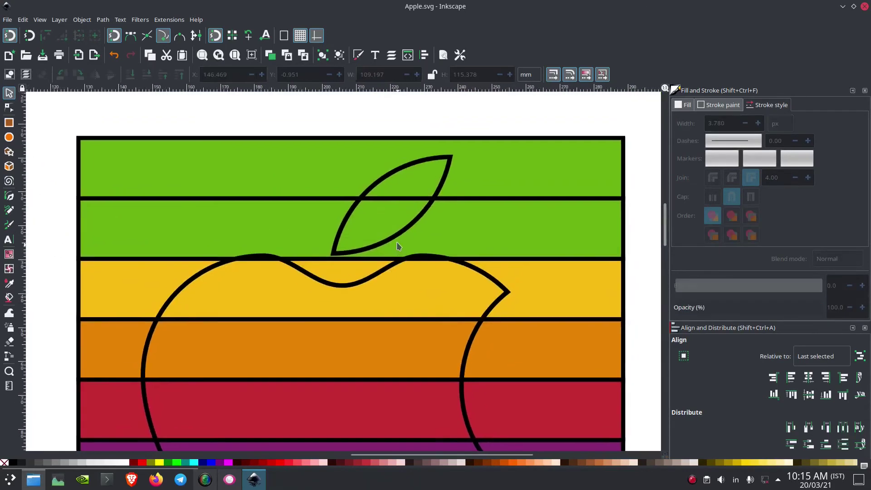
{"action": "scroll", "coordinate": [398, 246], "scroll_direction": "down", "scroll_amount": 2, "text": "ctrl"}
{"action": "scroll", "coordinate": [396, 237], "scroll_direction": "up", "scroll_amount": 1, "text": "ctrl"}
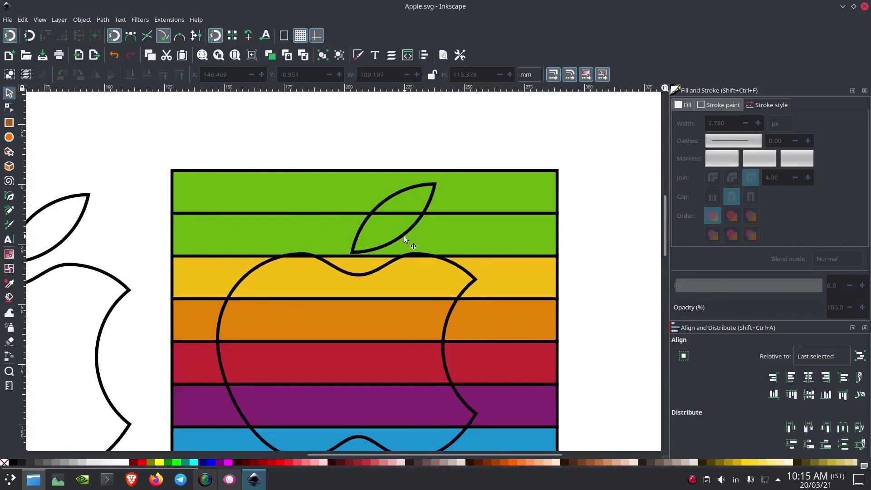
Step: Ungroup the apple copy over the stripes into separate leaf and body shapes
{"action": "left_click", "coordinate": [404, 235]}
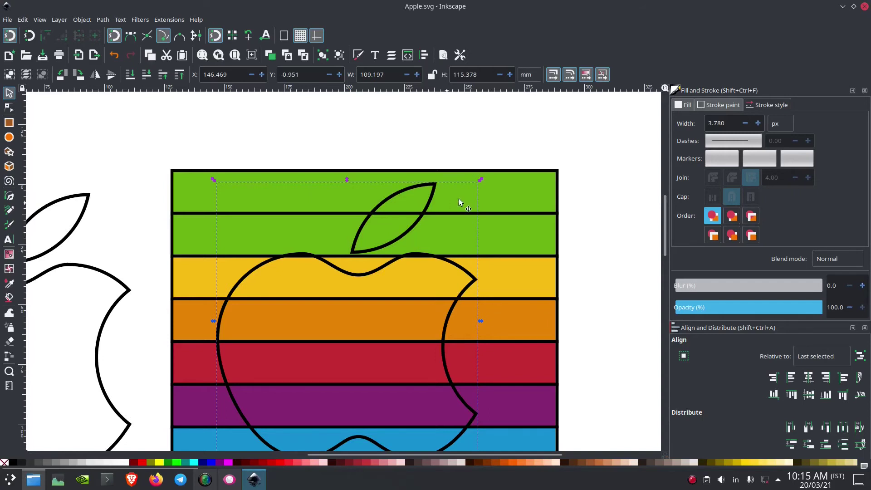
{"action": "left_click", "coordinate": [534, 186]}
{"action": "left_click", "coordinate": [529, 235]}
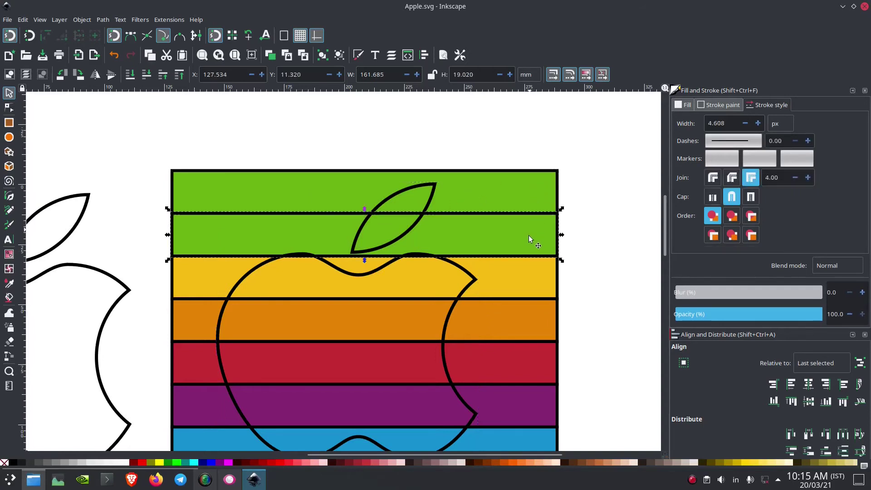
{"action": "left_click", "coordinate": [527, 269]}
{"action": "left_click", "coordinate": [520, 309]}
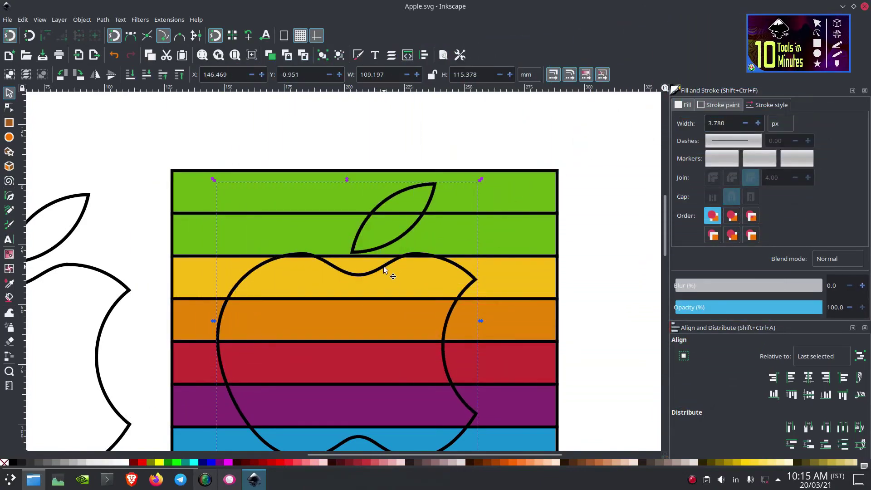
{"action": "key", "text": "ctrl+shift+g"}
{"action": "left_click", "coordinate": [590, 227]}
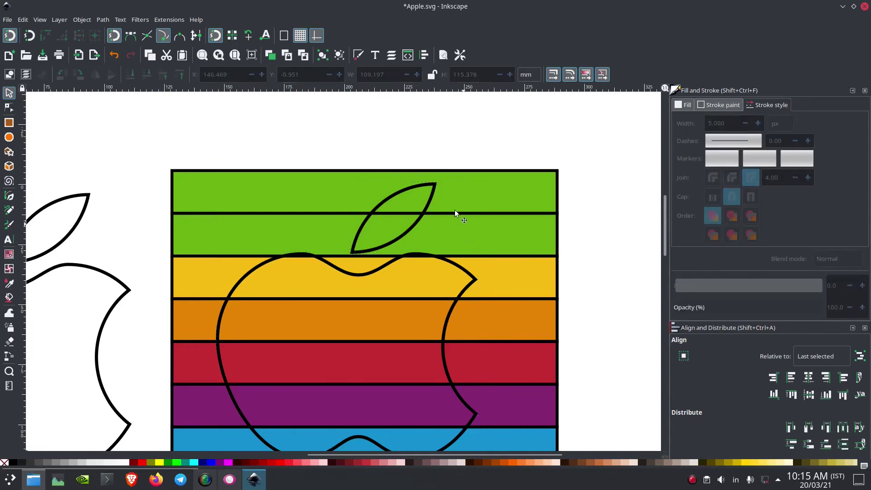
Step: Intersect the leaf outline with the top green stripe
{"action": "left_click", "coordinate": [433, 195]}
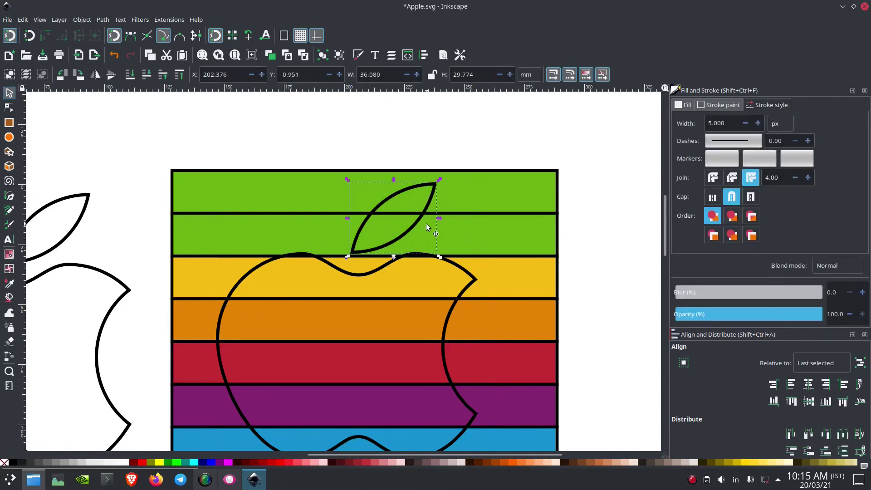
{"action": "left_click", "coordinate": [477, 180], "text": "shift"}
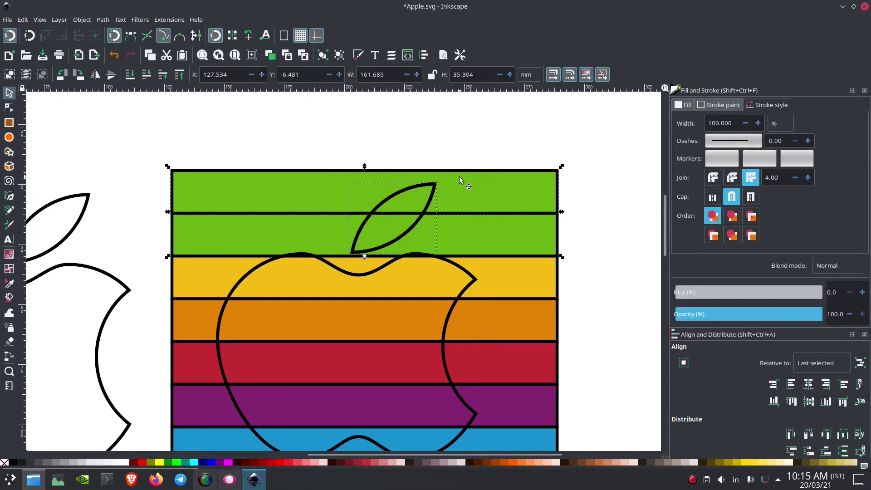
{"action": "left_click", "coordinate": [104, 21]}
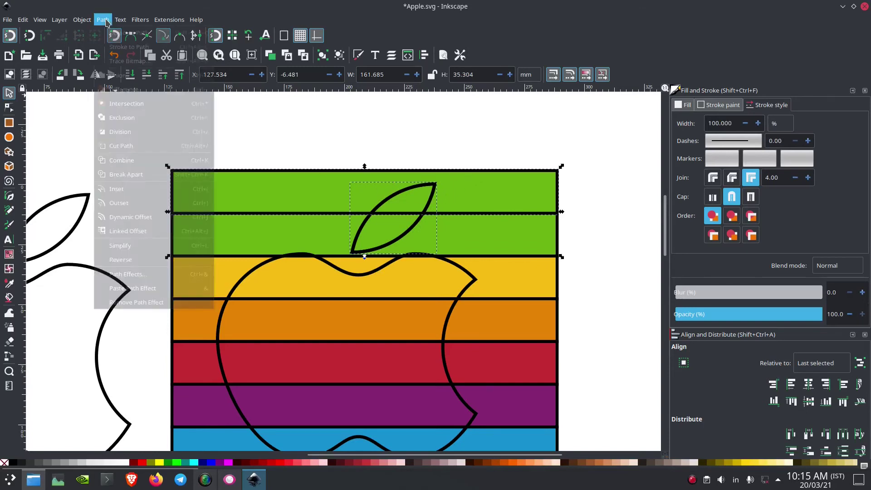
{"action": "left_click", "coordinate": [129, 104]}
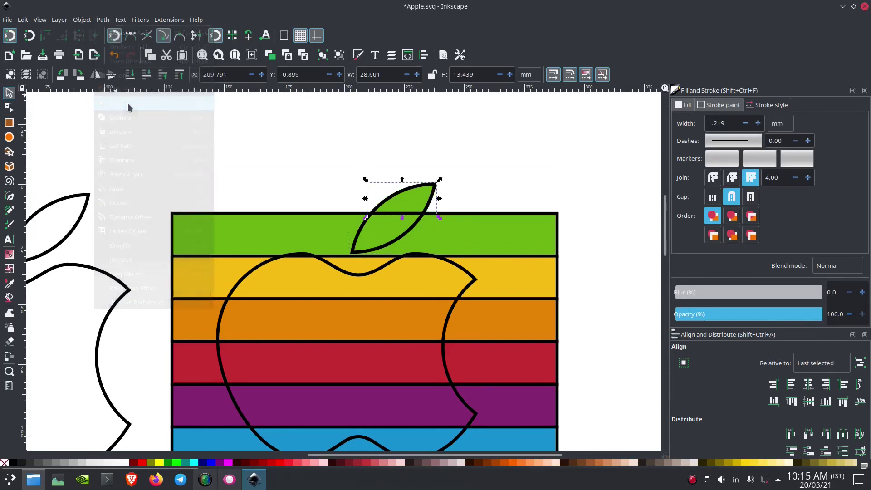
{"action": "left_click", "coordinate": [444, 137]}
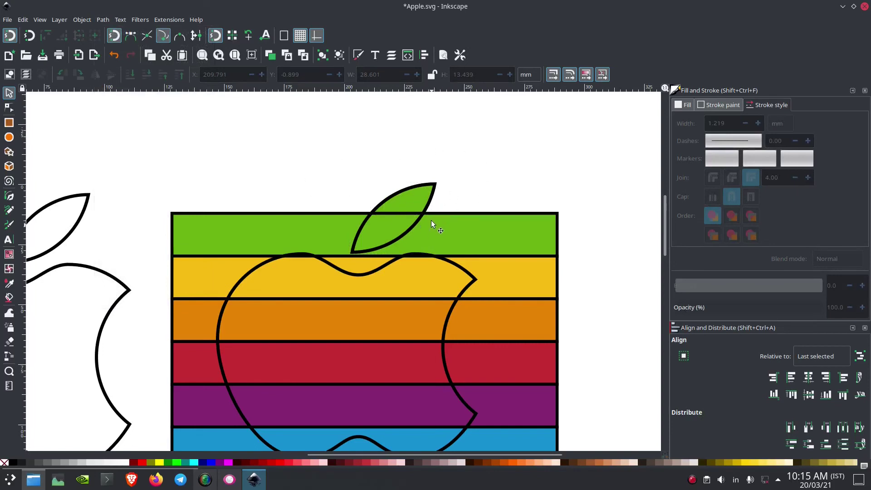
{"action": "scroll", "coordinate": [447, 295], "scroll_direction": "down", "scroll_amount": 2}
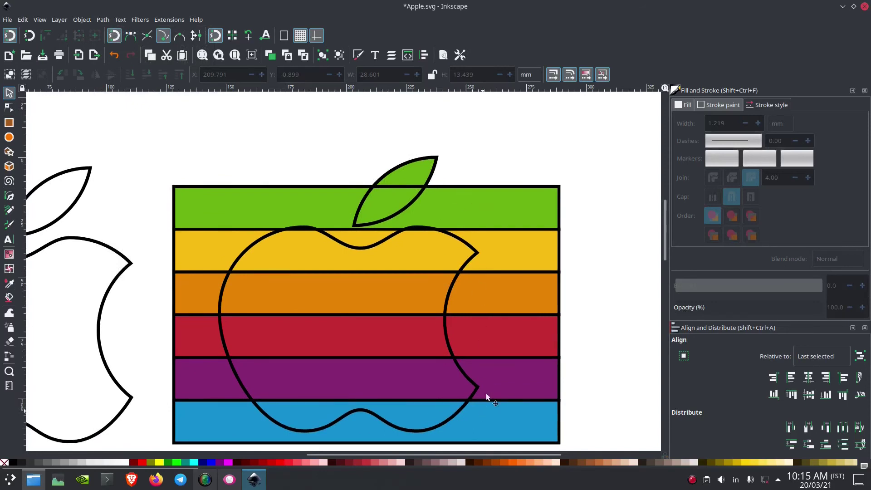
Step: Intersect the leaf with the second green stripe, completing the two-part green leaf
{"action": "left_click", "coordinate": [412, 203]}
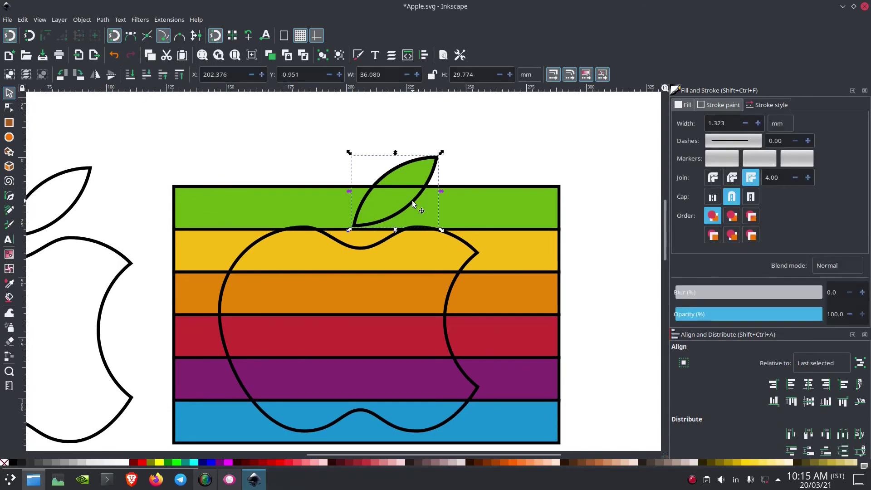
{"action": "left_click", "coordinate": [483, 200], "text": "shift"}
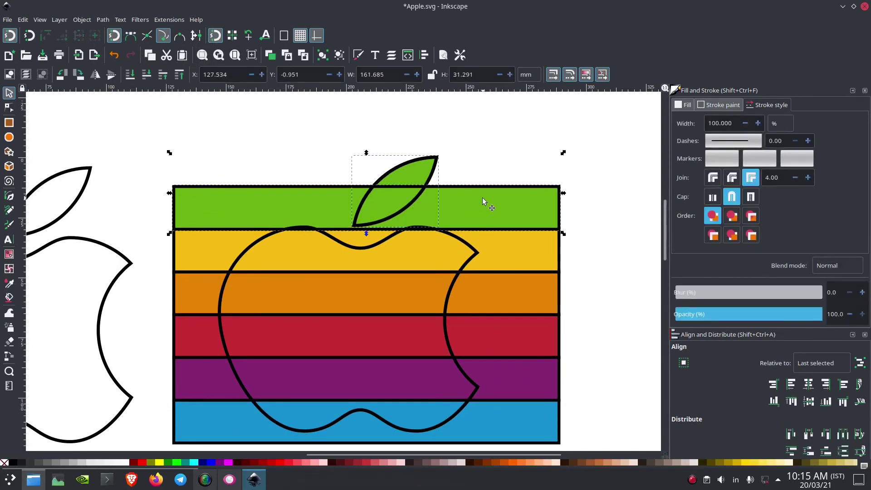
{"action": "left_click", "coordinate": [103, 20]}
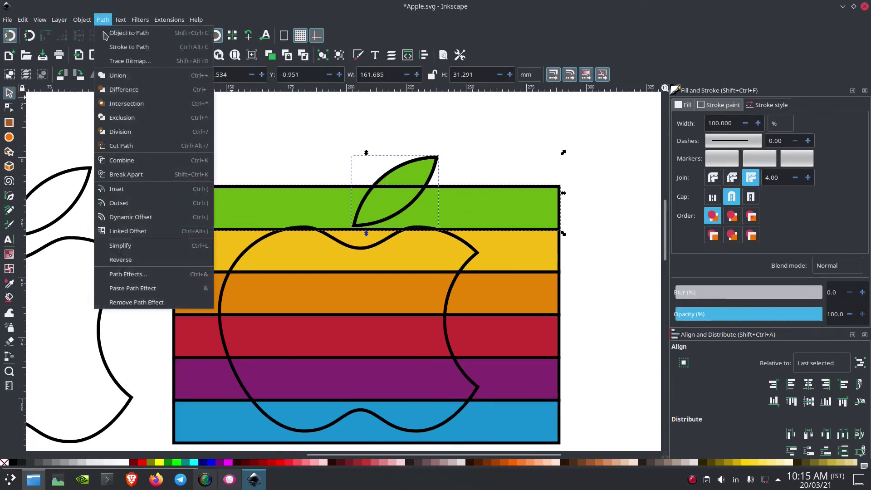
{"action": "left_click", "coordinate": [123, 104]}
{"action": "left_click", "coordinate": [483, 152]}
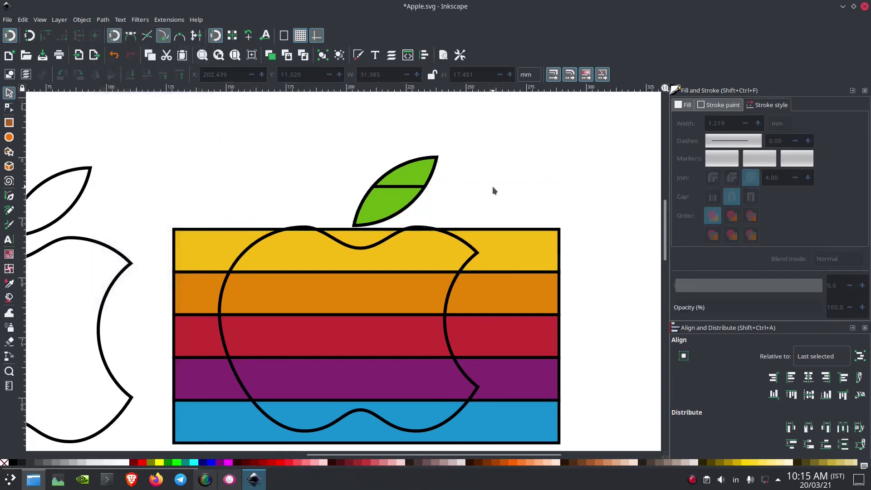
{"action": "scroll", "coordinate": [490, 168], "scroll_direction": "down", "scroll_amount": 2}
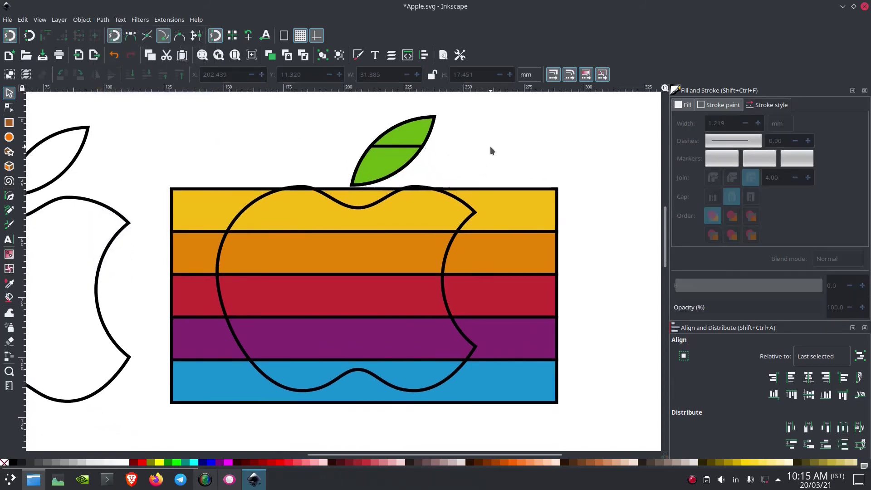
{"action": "left_click", "coordinate": [369, 208]}
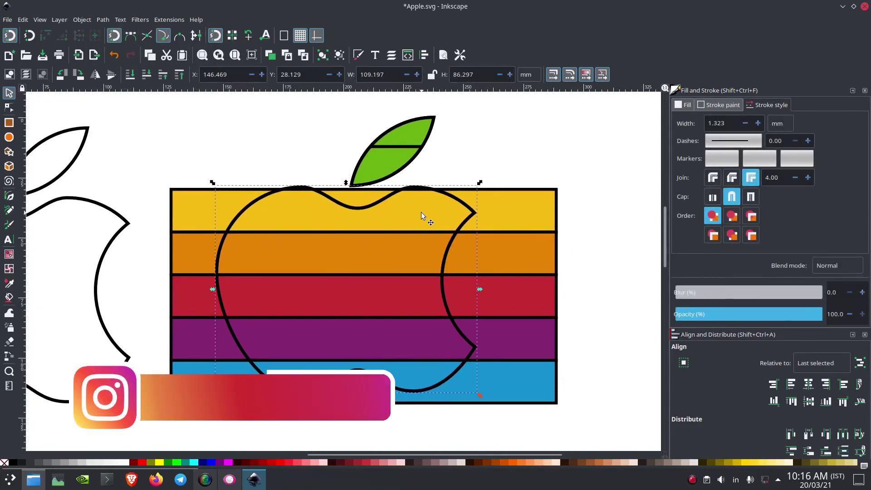
Step: Intersect the apple body with the yellow stripe, then the following stripes down to blue
{"action": "left_click", "coordinate": [532, 202], "text": "shift"}
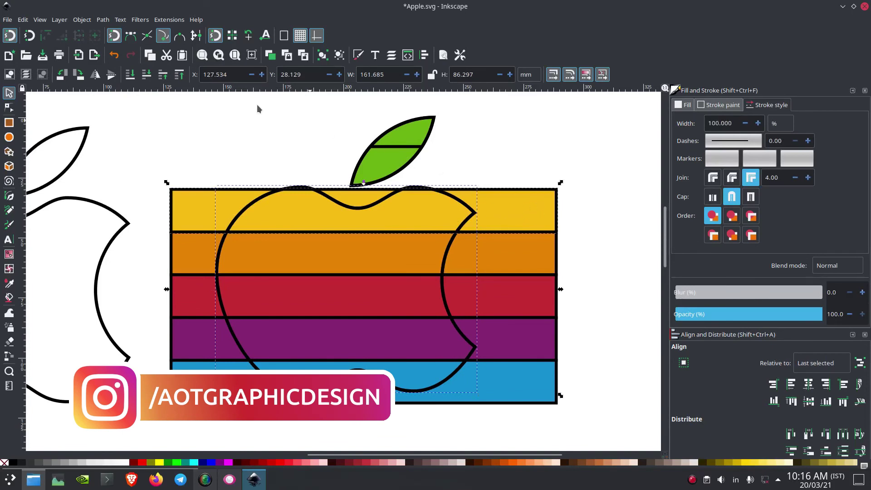
{"action": "left_click", "coordinate": [103, 20]}
{"action": "left_click", "coordinate": [136, 103]}
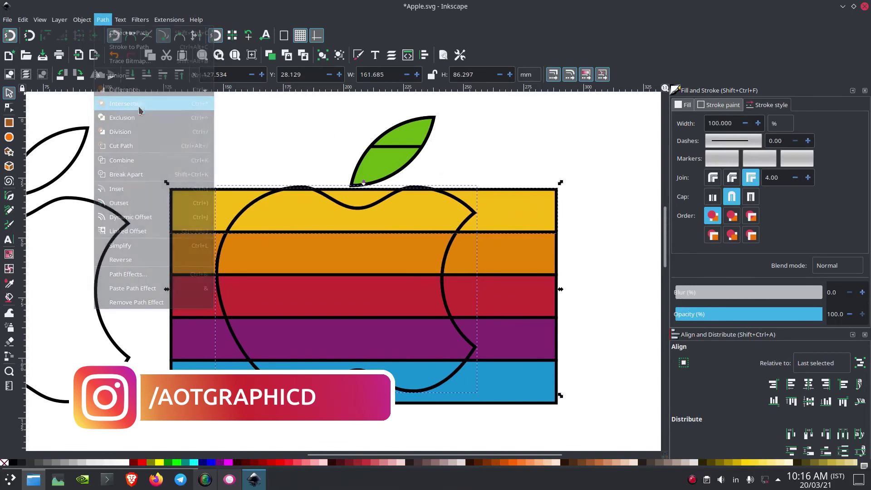
{"action": "left_click", "coordinate": [219, 259]}
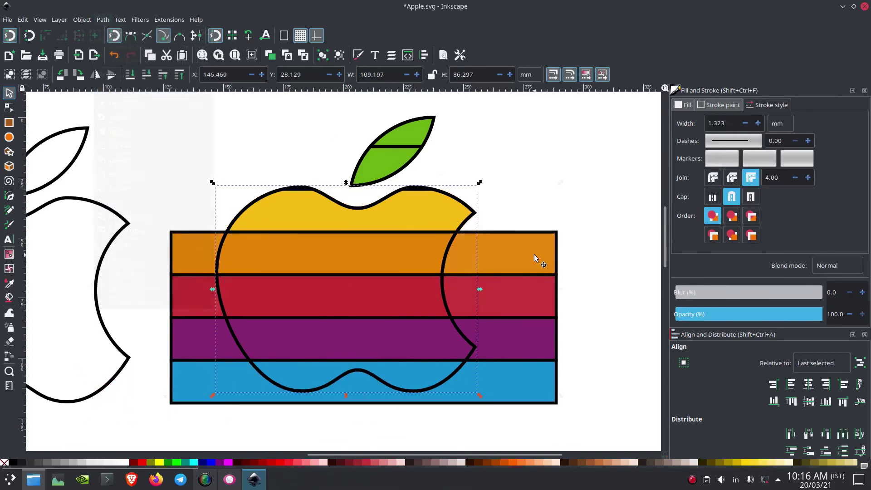
{"action": "left_click", "coordinate": [534, 255], "text": "shift"}
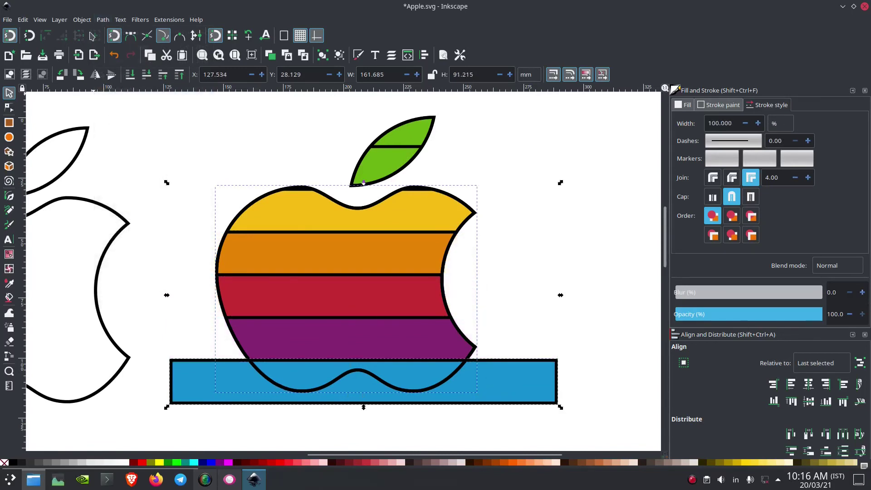
{"action": "left_click", "coordinate": [103, 20]}
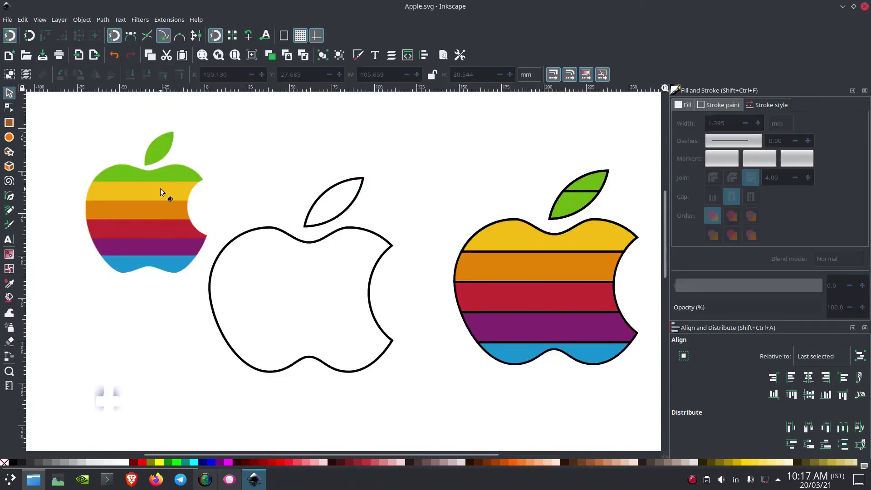
{"action": "left_click", "coordinate": [143, 223]}
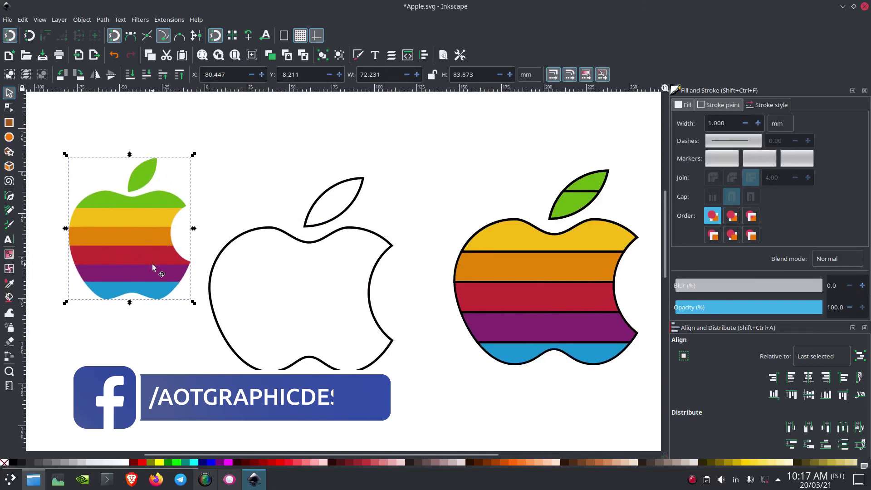
Step: Set the stroke of every rainbow apple piece to none
{"action": "left_click_drag", "start_coordinate": [462, 188], "coordinate": [311, 169]}
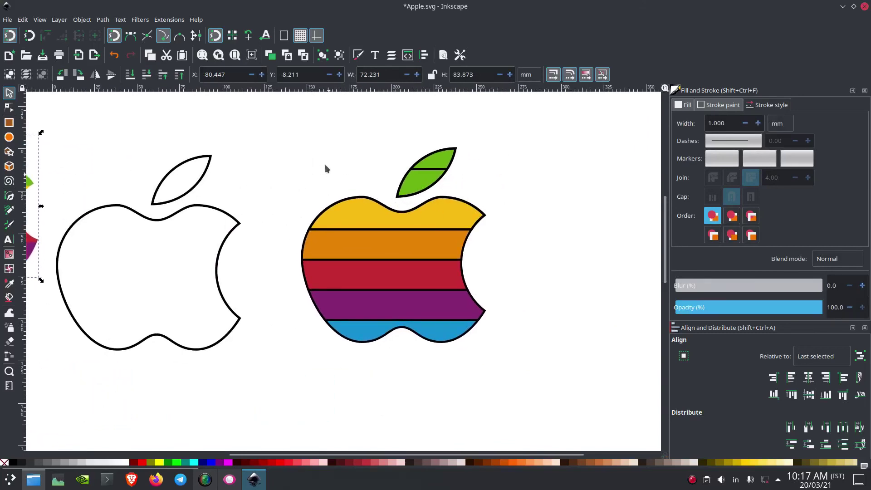
{"action": "left_click_drag", "start_coordinate": [298, 114], "coordinate": [475, 341]}
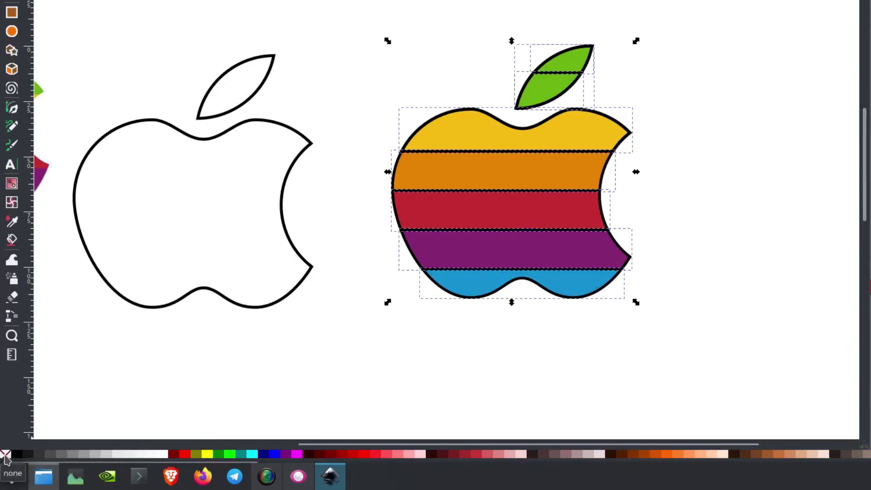
{"action": "left_click", "coordinate": [5, 454], "text": "shift"}
{"action": "key", "text": "Escape"}
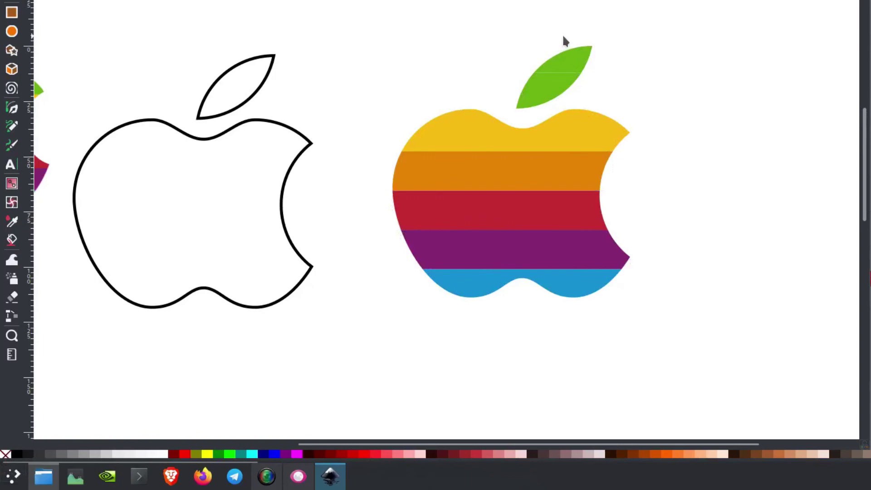
Step: Group all stripe and leaf pieces of the rainbow apple into one object
{"action": "left_click_drag", "start_coordinate": [361, 13], "coordinate": [549, 415]}
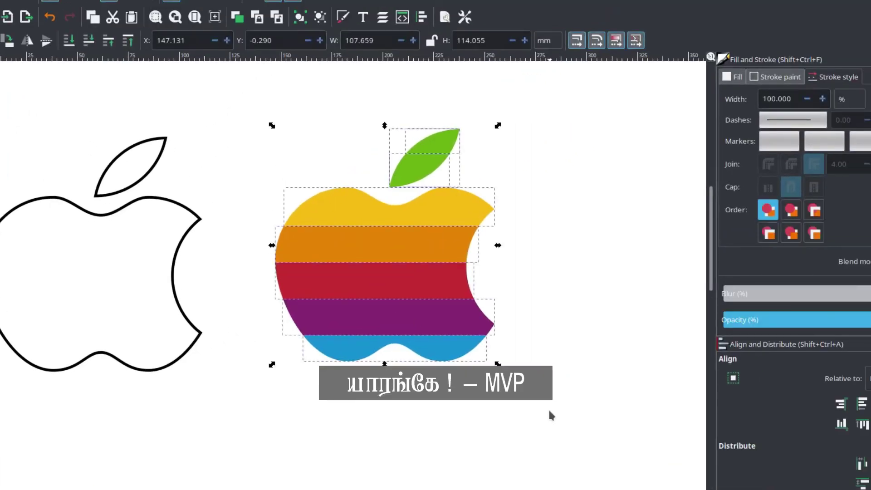
{"action": "key", "text": "ctrl+g"}
{"action": "left_click", "coordinate": [551, 294]}
{"action": "scroll", "coordinate": [551, 293], "scroll_direction": "down", "scroll_amount": 1}
Step: Drag the grouped rainbow apple slightly up and to the right
{"action": "scroll", "coordinate": [550, 293], "scroll_direction": "right", "scroll_amount": 2}
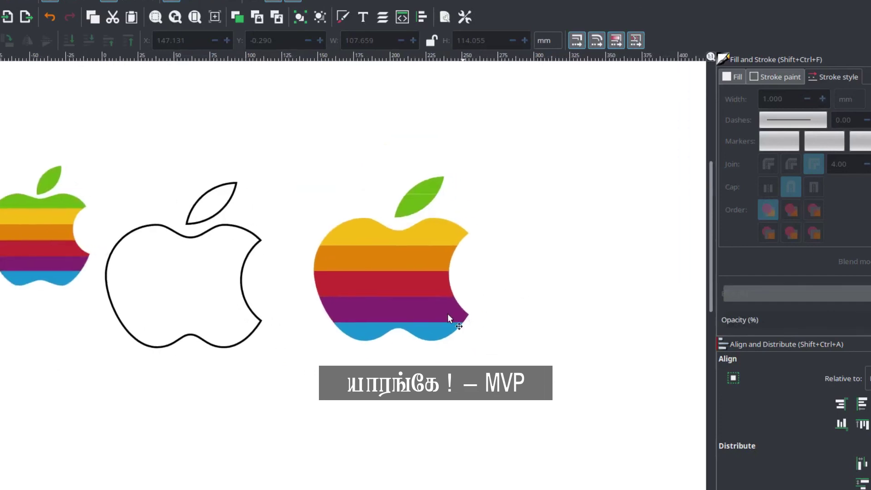
{"action": "left_click_drag", "start_coordinate": [429, 268], "coordinate": [466, 261]}
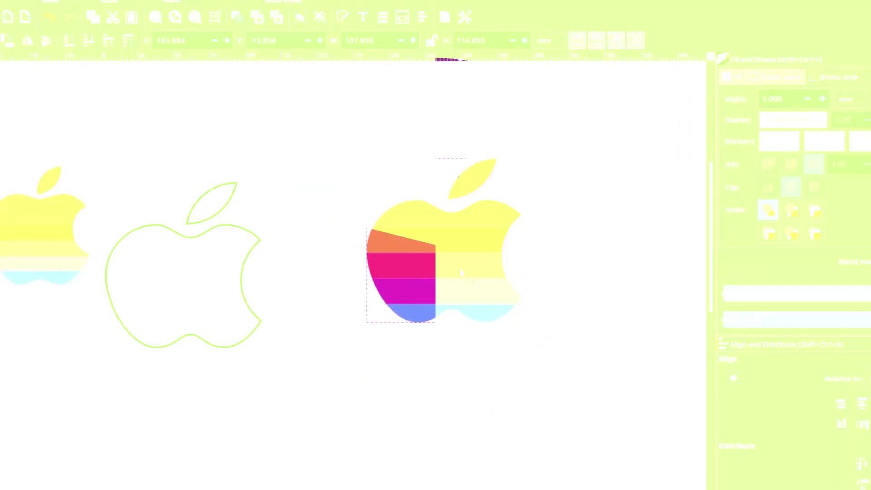